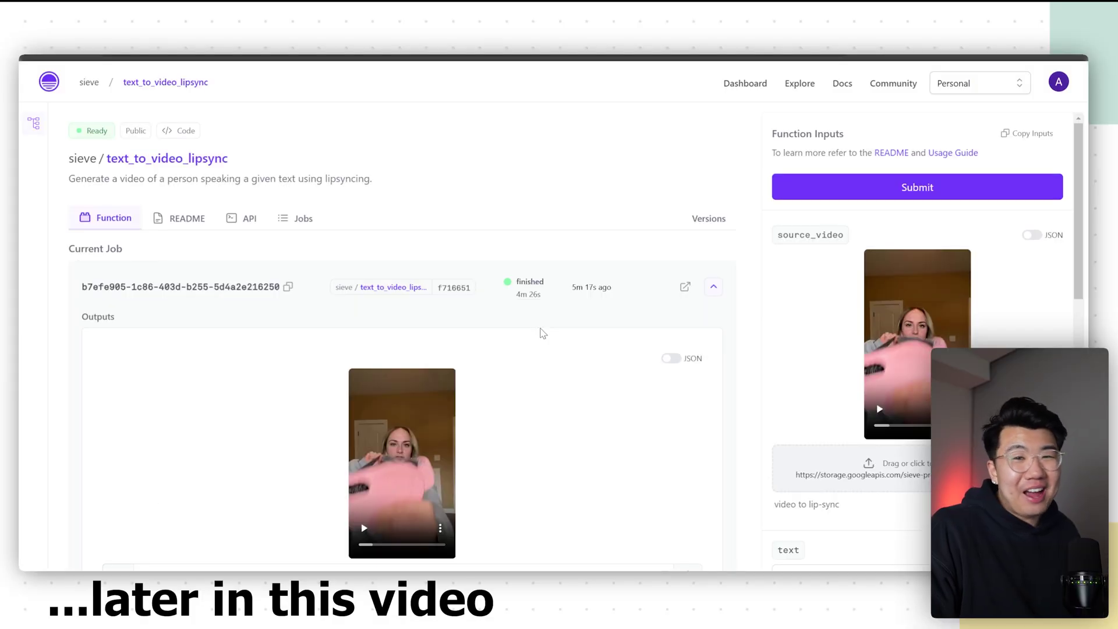
Scroll down the Sieve job page and play the lip-synced output video of the woman with the pink massager.
{"action": "scroll", "coordinate": [541, 331], "scroll_direction": "down", "scroll_amount": 2}
{"action": "scroll", "coordinate": [838, 445], "scroll_direction": "down", "scroll_amount": 2}
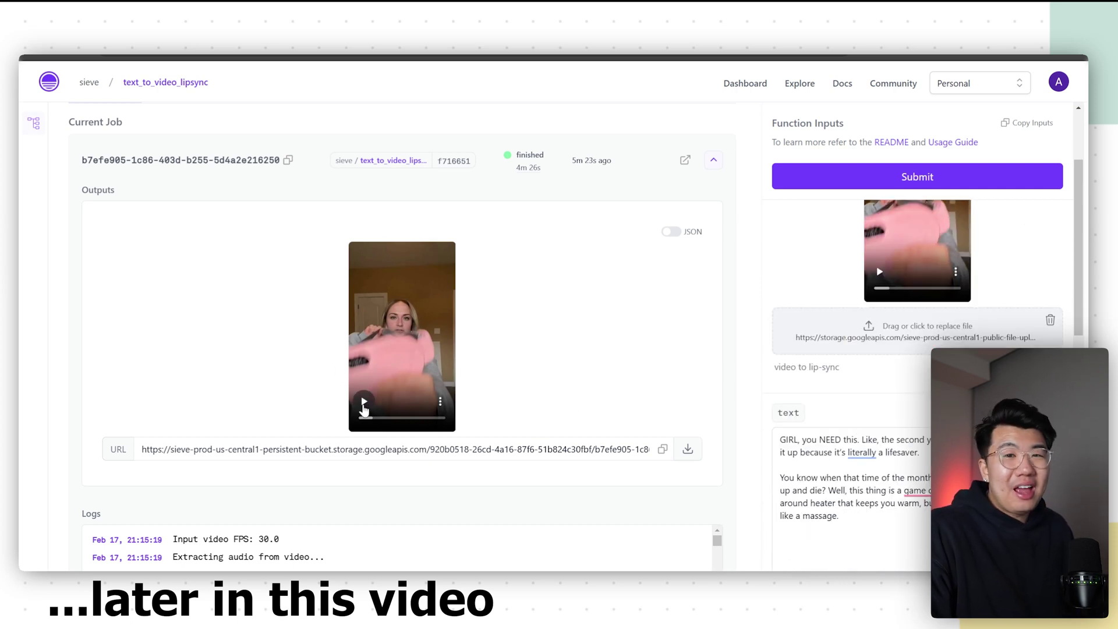
{"action": "left_click", "coordinate": [362, 403]}
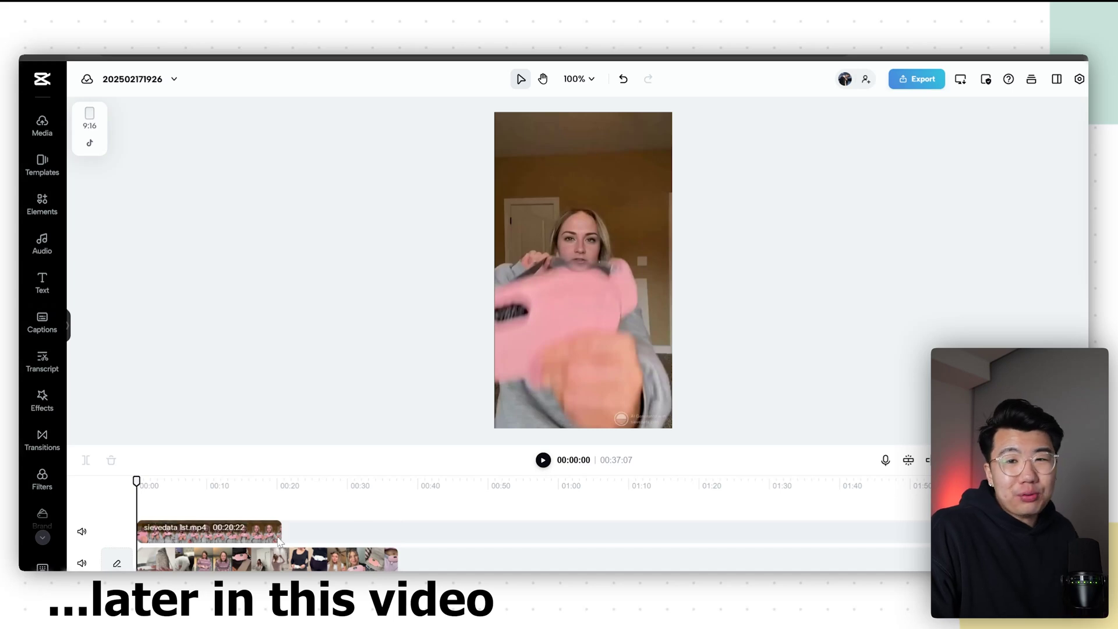
Turn on Auto removal background removal for the lip-synced clip, open caption export, and play the timeline.
{"action": "left_click", "coordinate": [567, 356]}
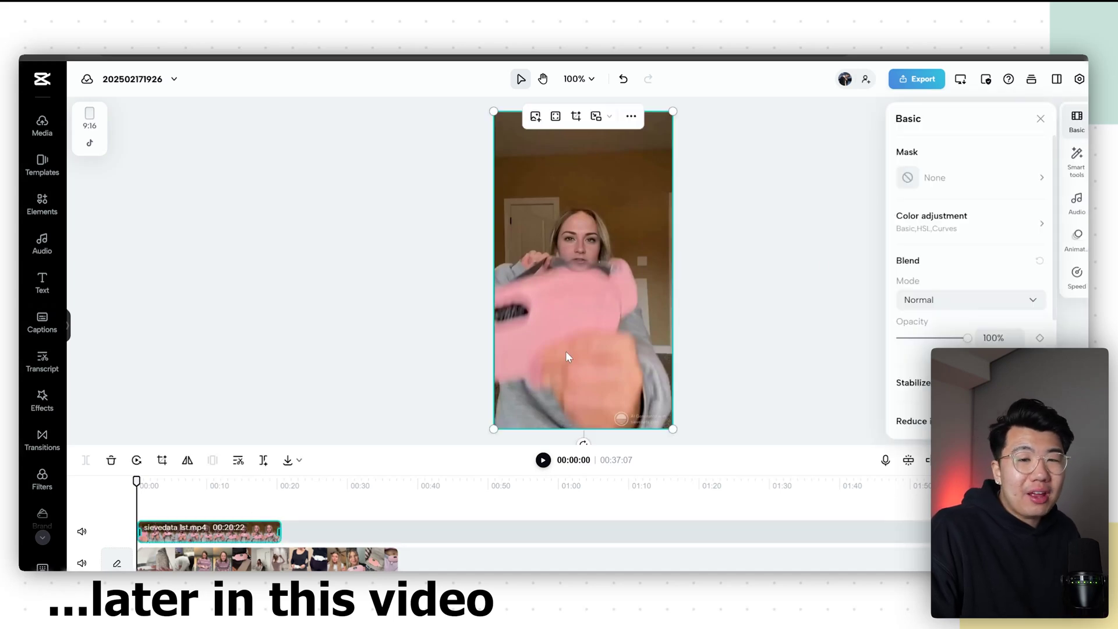
{"action": "left_click", "coordinate": [1071, 156]}
{"action": "left_click", "coordinate": [950, 261]}
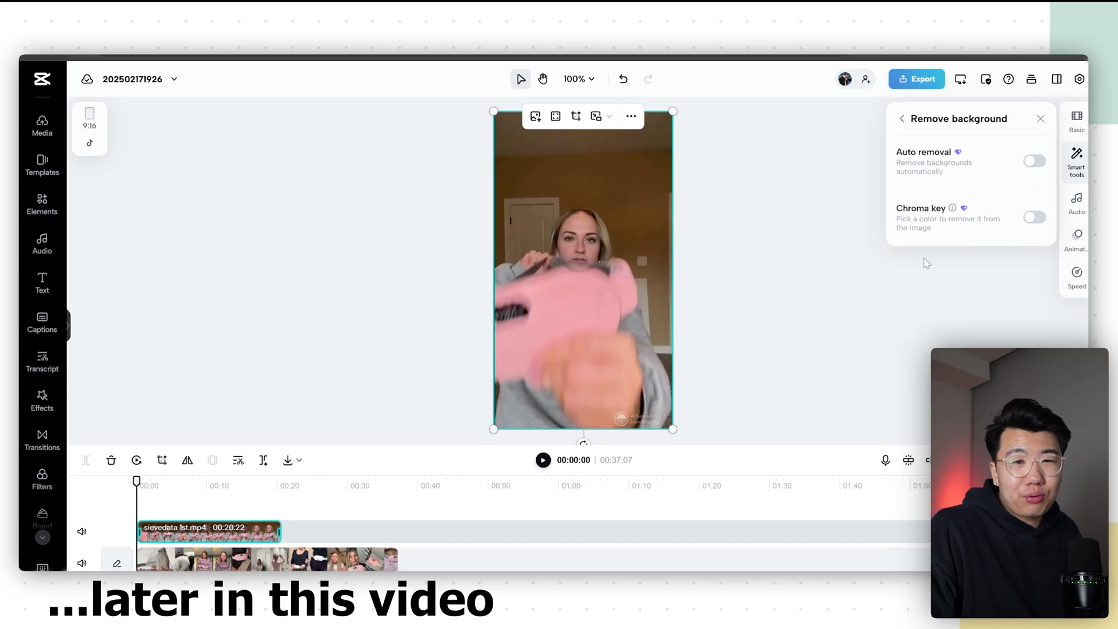
{"action": "left_click", "coordinate": [1034, 161]}
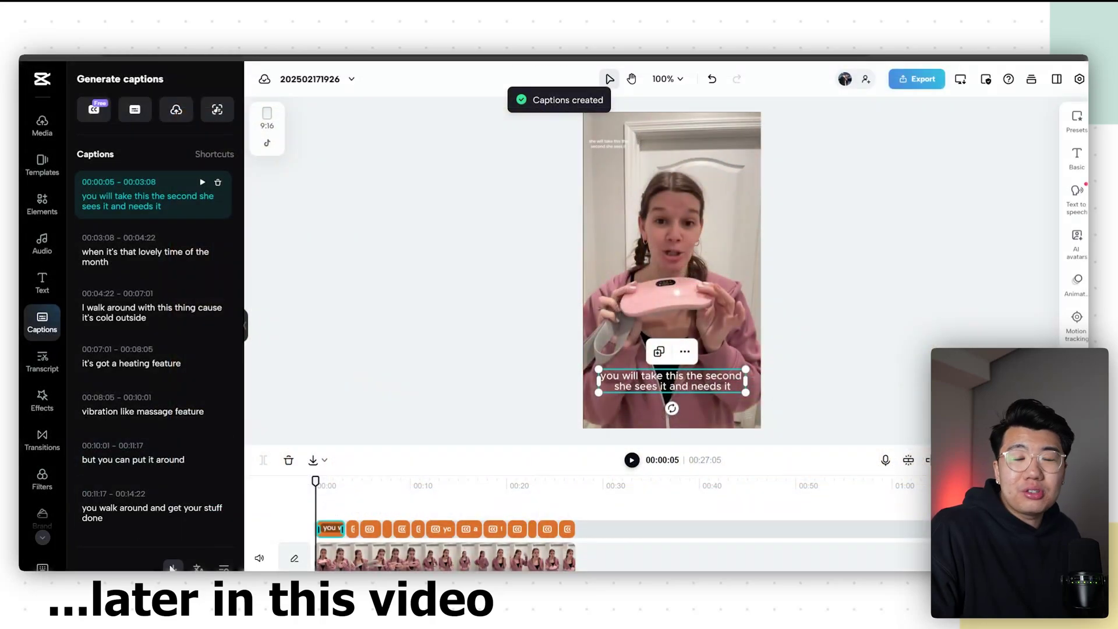
{"action": "left_click", "coordinate": [172, 567]}
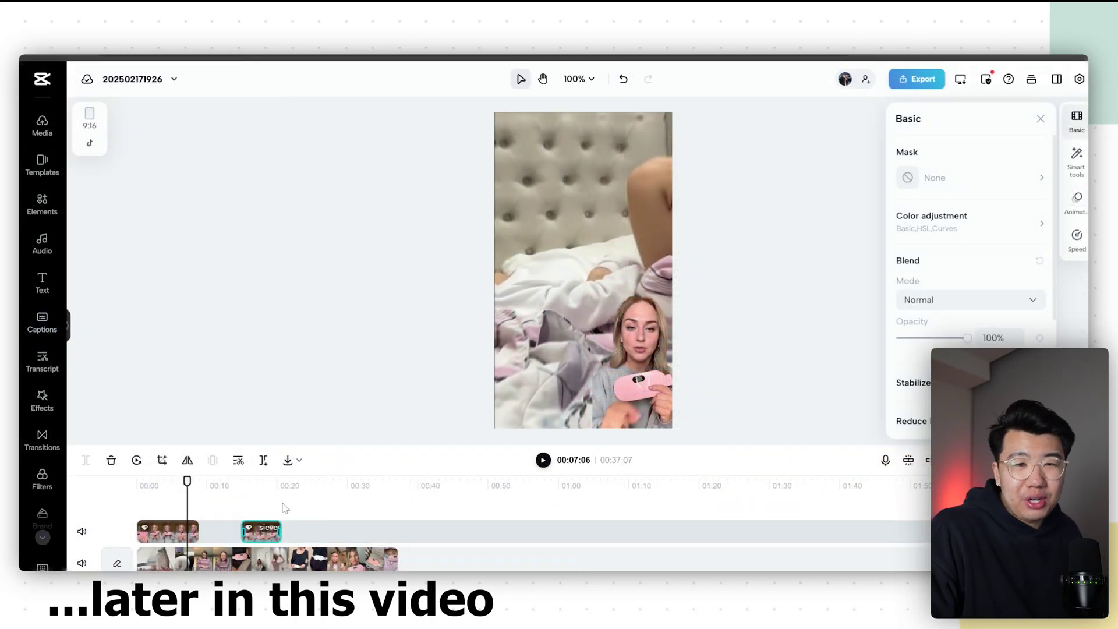
{"action": "key", "text": "space"}
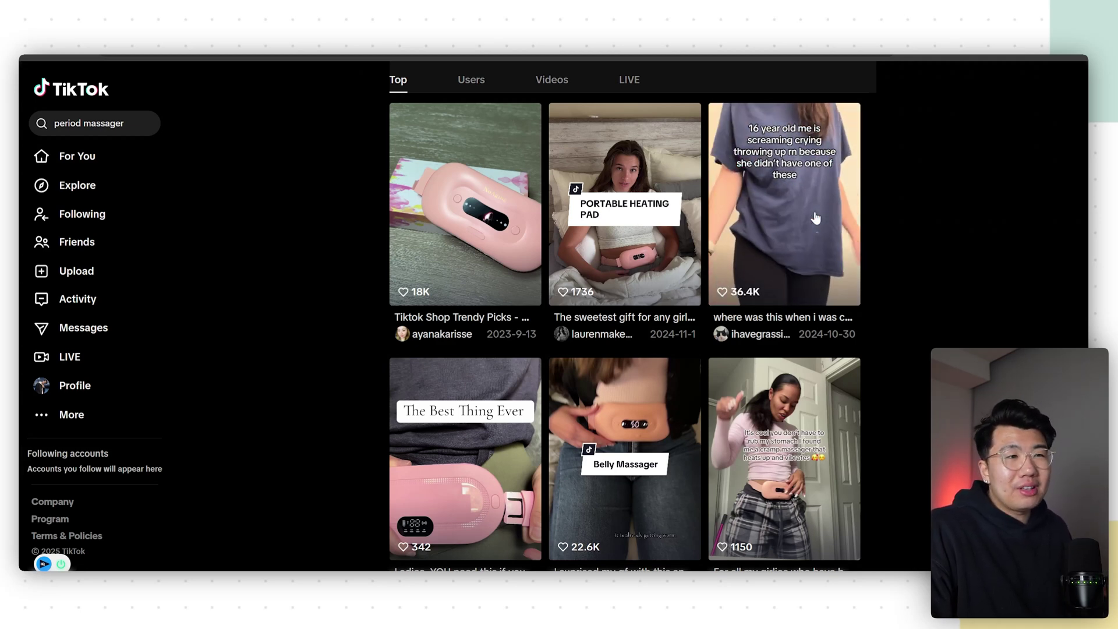
Browse the 'period massager' results and open the 'Do yourself a favor' video.
{"action": "scroll", "coordinate": [913, 232], "scroll_direction": "down", "scroll_amount": 5}
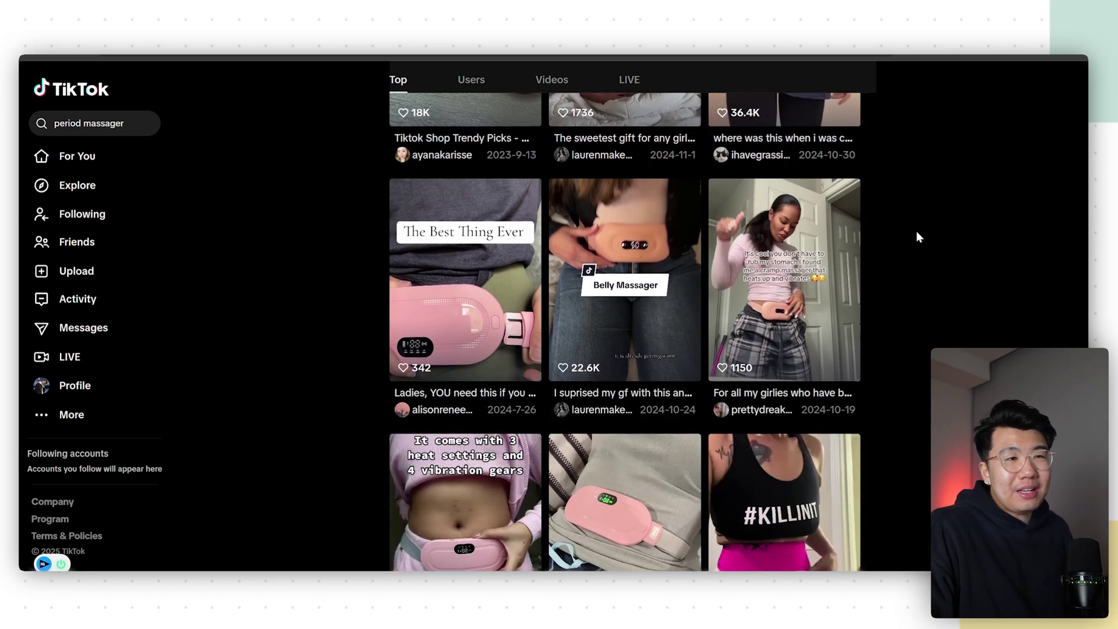
{"action": "scroll", "coordinate": [913, 233], "scroll_direction": "down", "scroll_amount": 4}
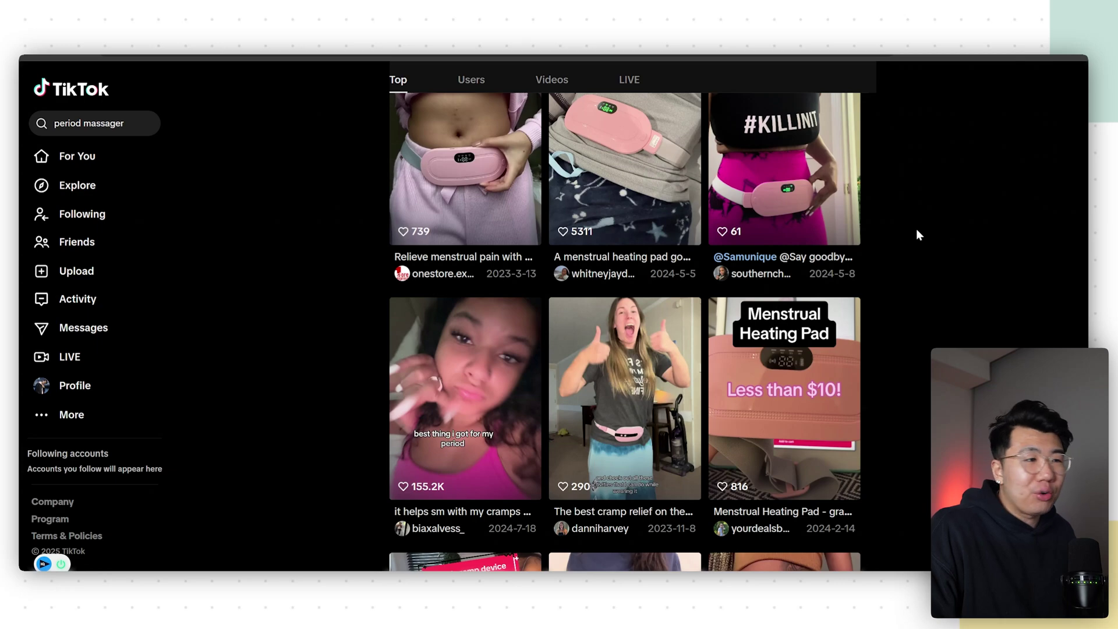
{"action": "scroll", "coordinate": [918, 236], "scroll_direction": "down", "scroll_amount": 10}
{"action": "scroll", "coordinate": [916, 228], "scroll_direction": "down", "scroll_amount": 5}
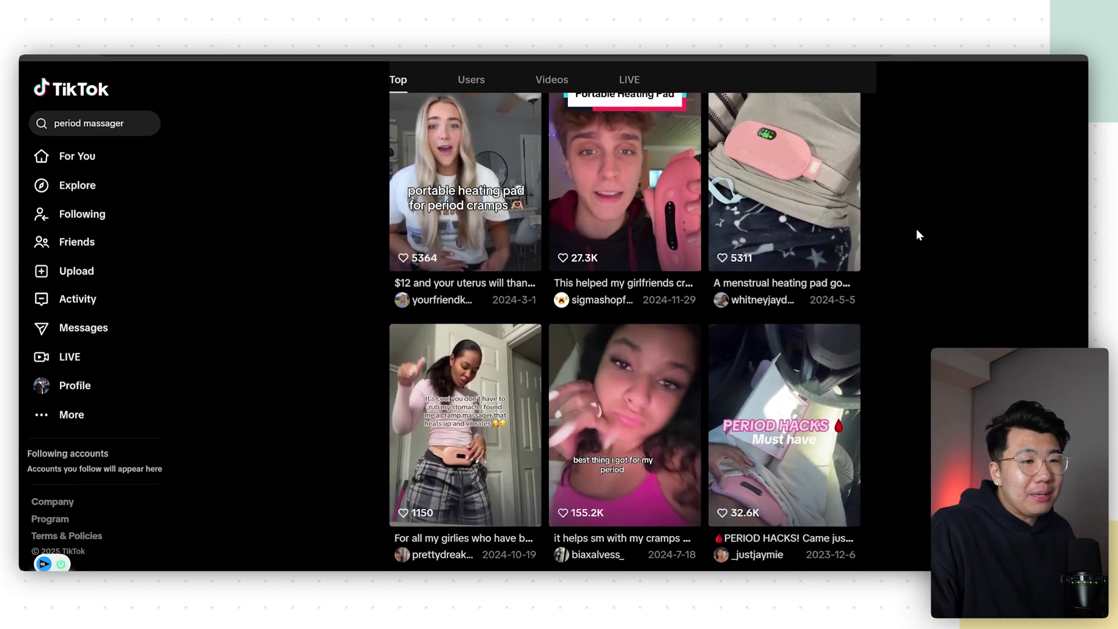
{"action": "scroll", "coordinate": [916, 229], "scroll_direction": "up", "scroll_amount": 2}
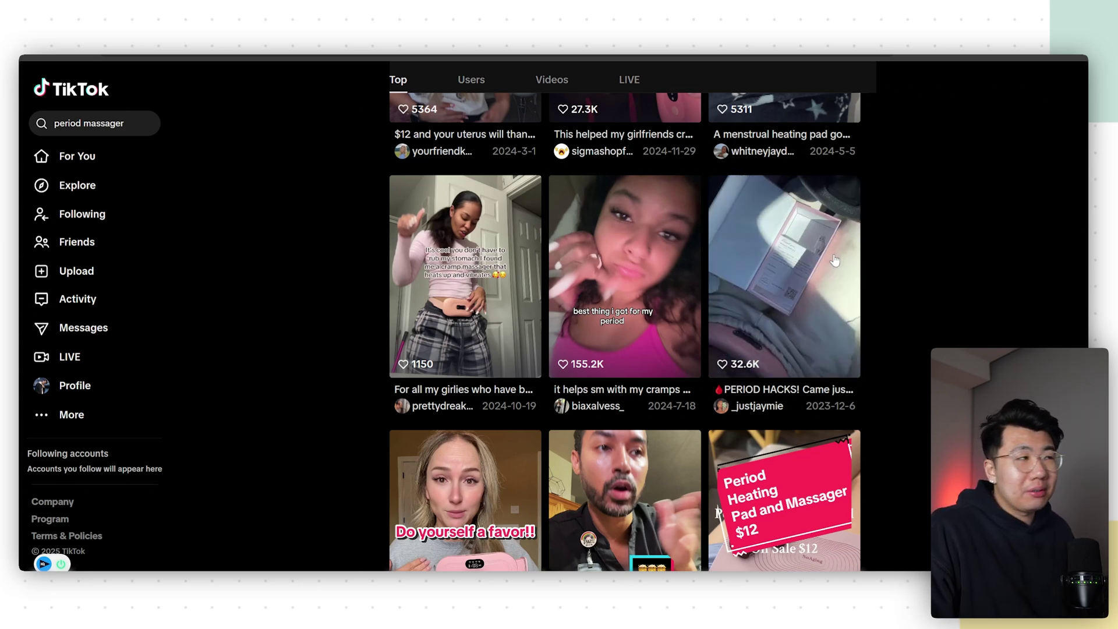
{"action": "left_click", "coordinate": [460, 501]}
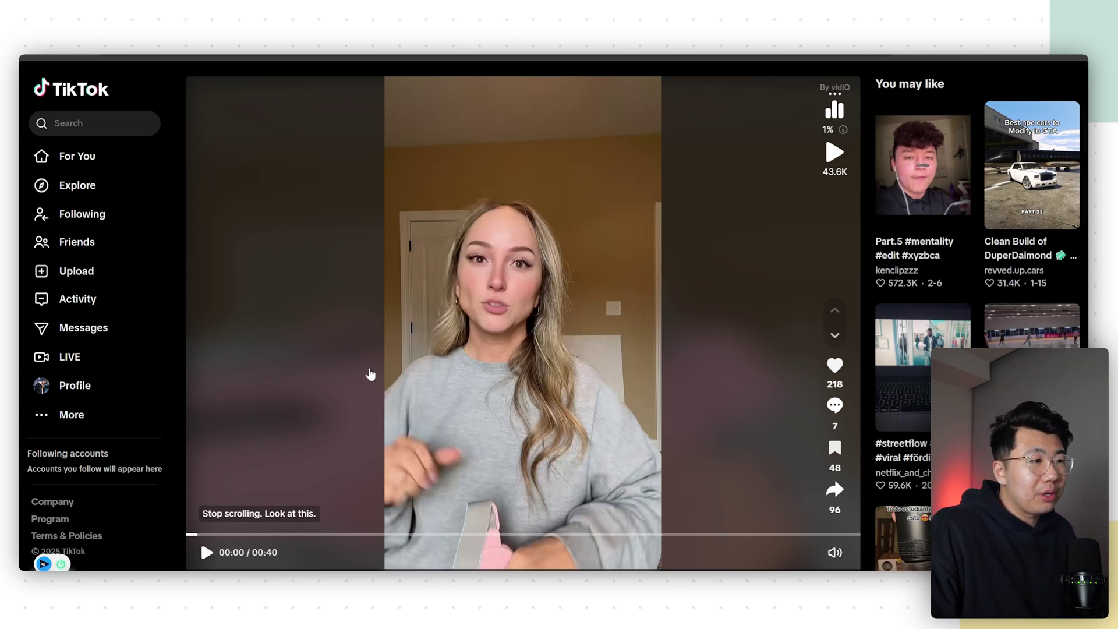
Play the massager video and pause it at about 00:10.
{"action": "left_click", "coordinate": [352, 372]}
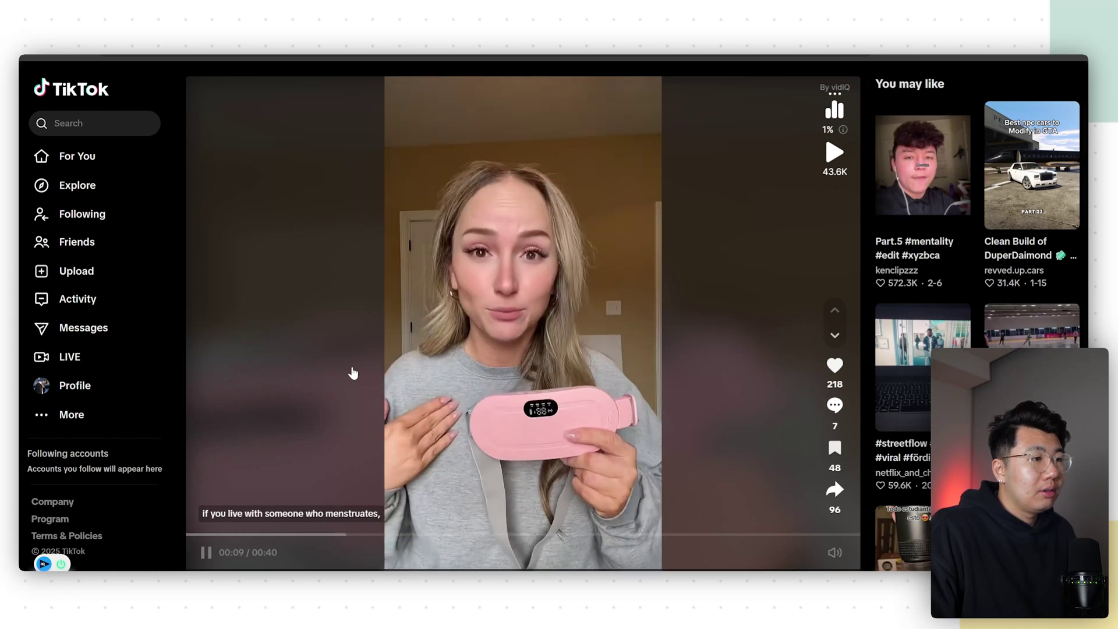
{"action": "left_click", "coordinate": [356, 366]}
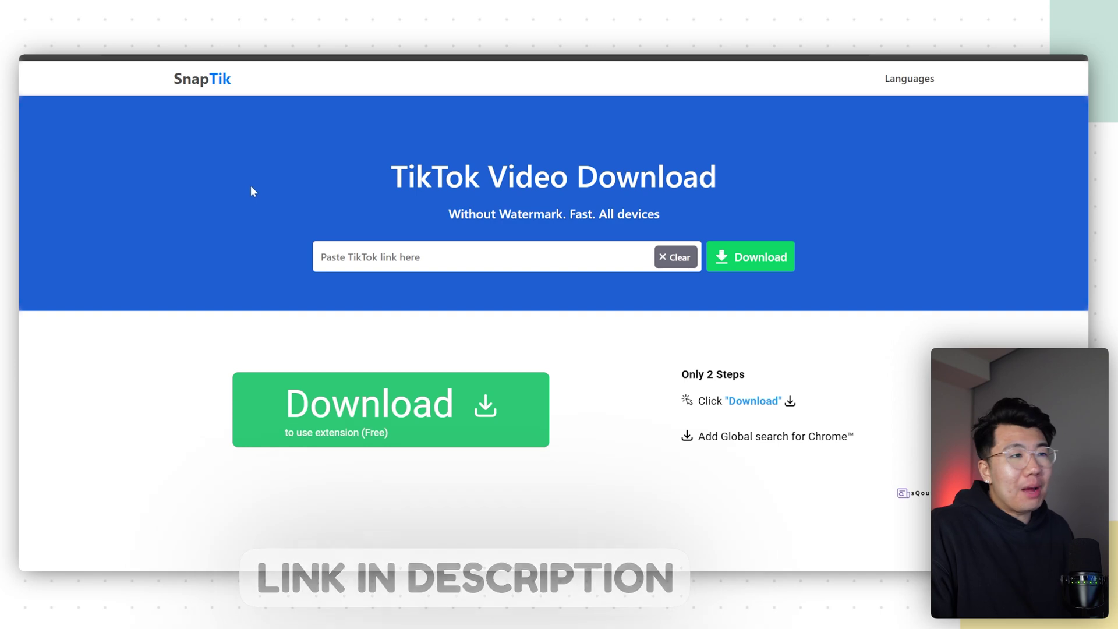
Paste the copied TikTok video link into SnapTik and fetch its download options.
{"action": "left_click", "coordinate": [374, 256]}
{"action": "key", "text": "ctrl+v"}
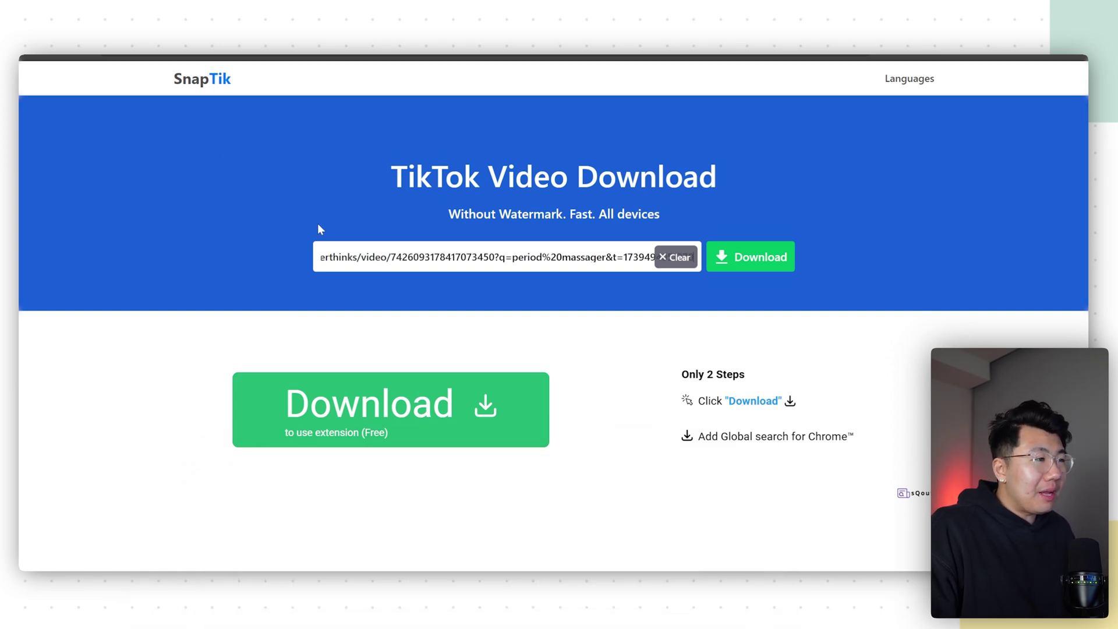
{"action": "left_click", "coordinate": [770, 259]}
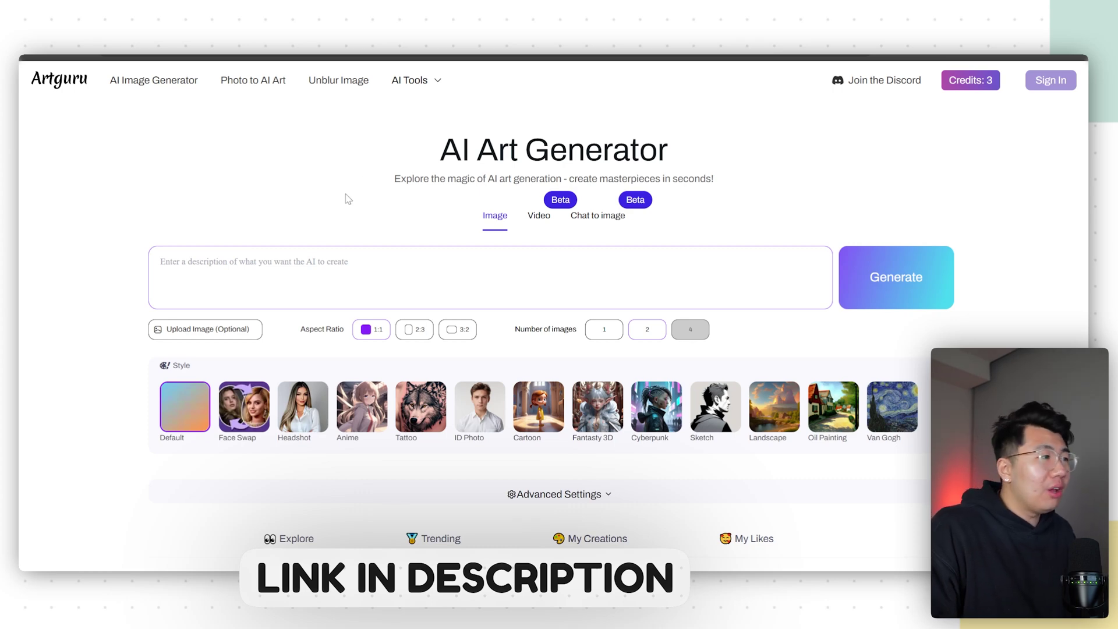
Generate Artguru images from the prompt 'a 25 year old white girl selfie'.
{"action": "left_click", "coordinate": [335, 271]}
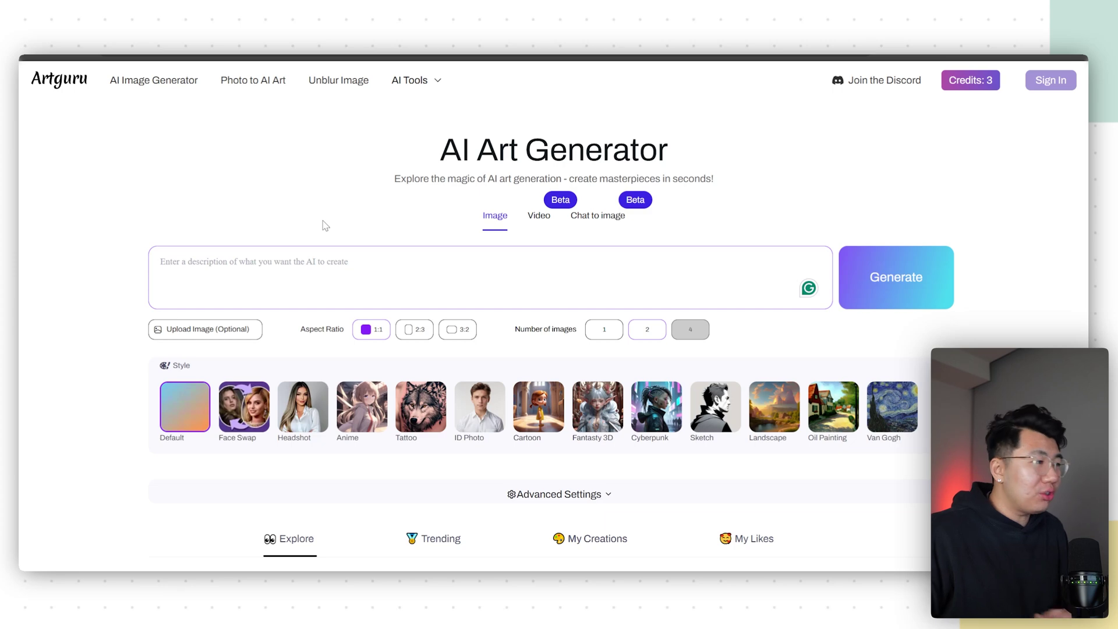
{"action": "type", "text": "a 25 year old white girl selfie"}
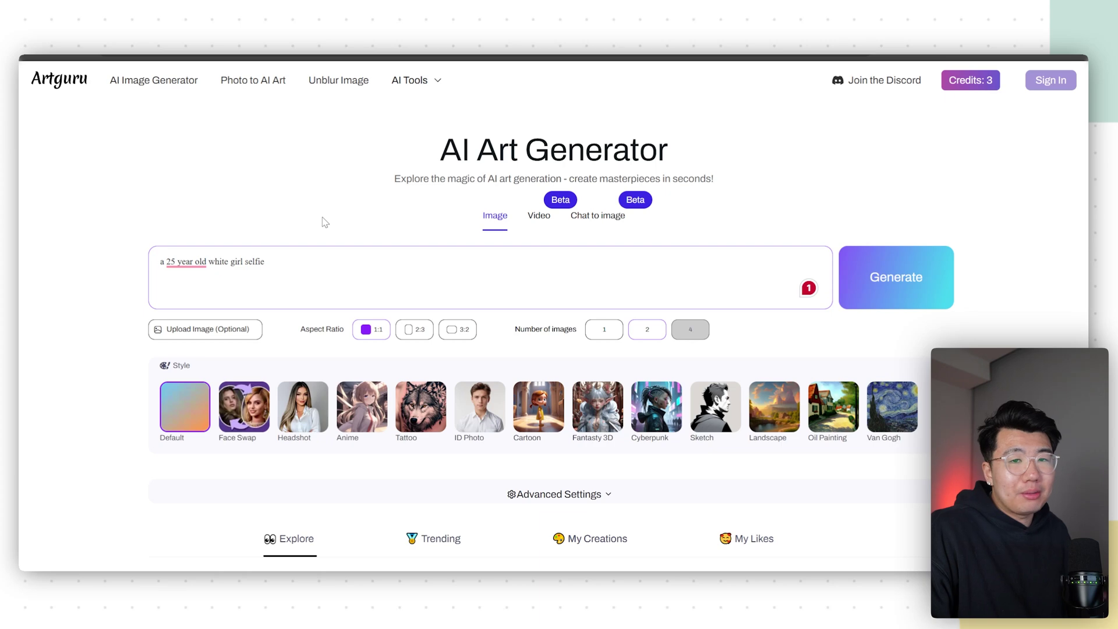
{"action": "left_click", "coordinate": [895, 277]}
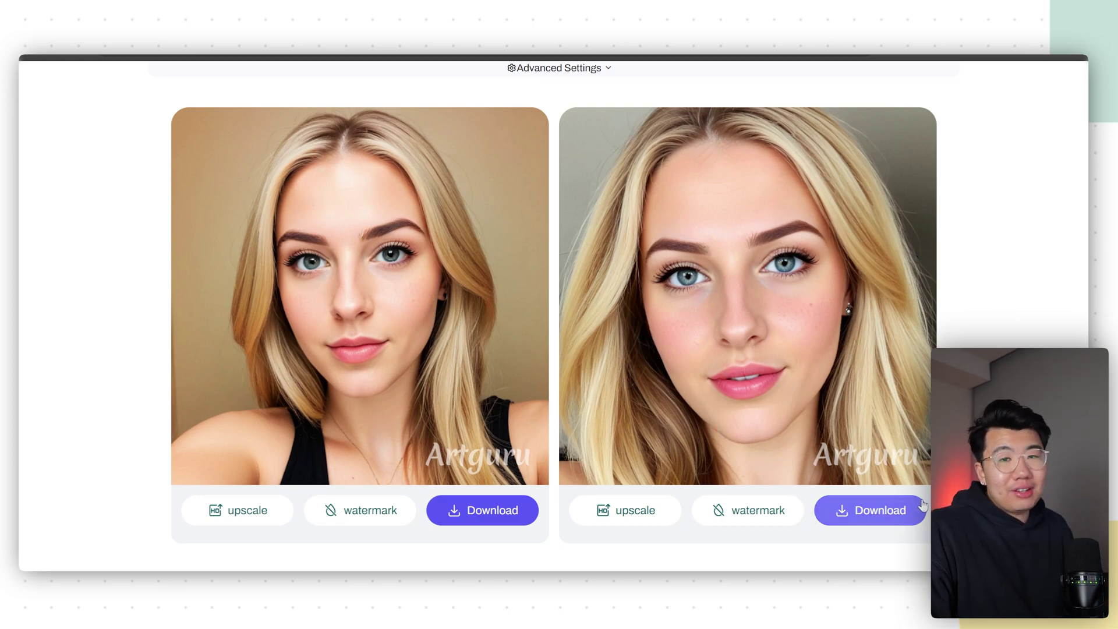
{"action": "scroll", "coordinate": [856, 350], "scroll_direction": "up", "scroll_amount": 8}
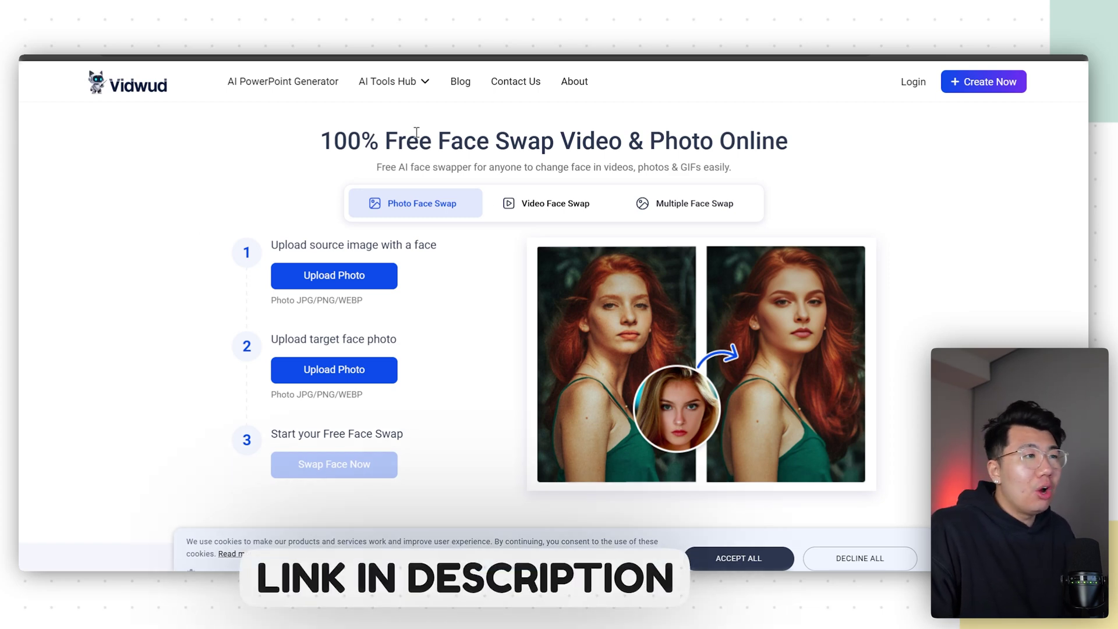
Set up a video face swap with the massager video and the face photo, then generate it.
{"action": "left_click", "coordinate": [530, 213]}
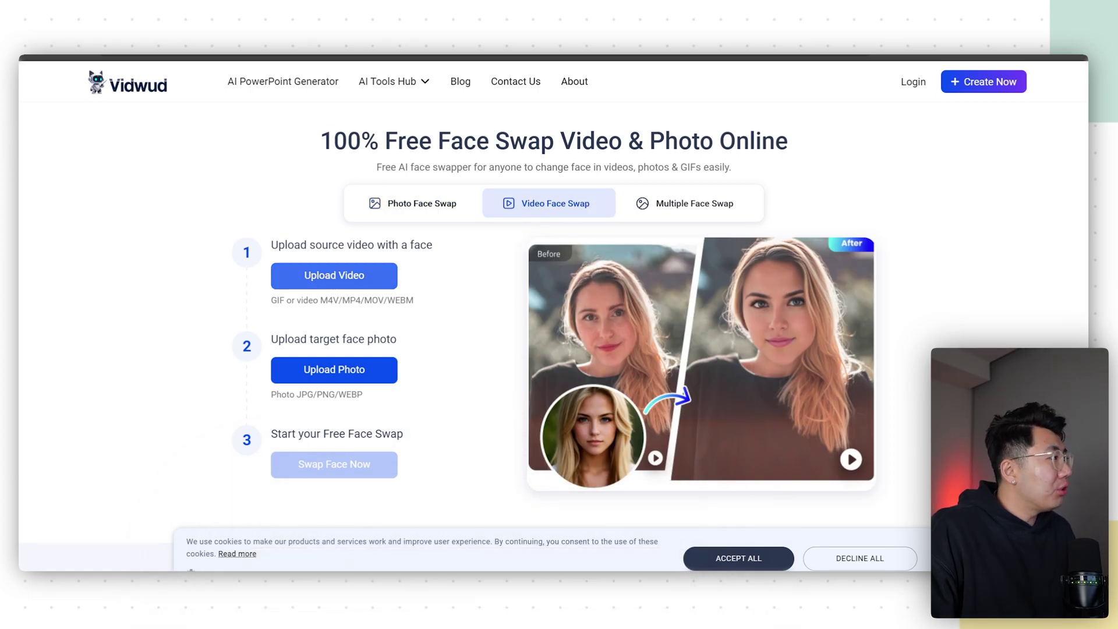
{"action": "left_click", "coordinate": [334, 275]}
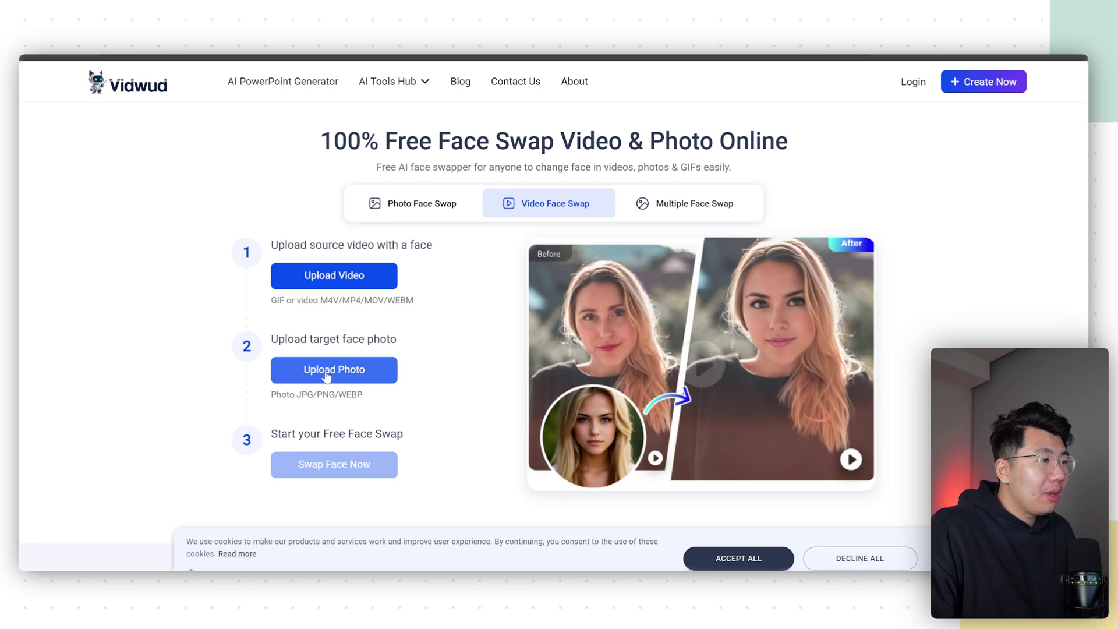
{"action": "left_click", "coordinate": [332, 374]}
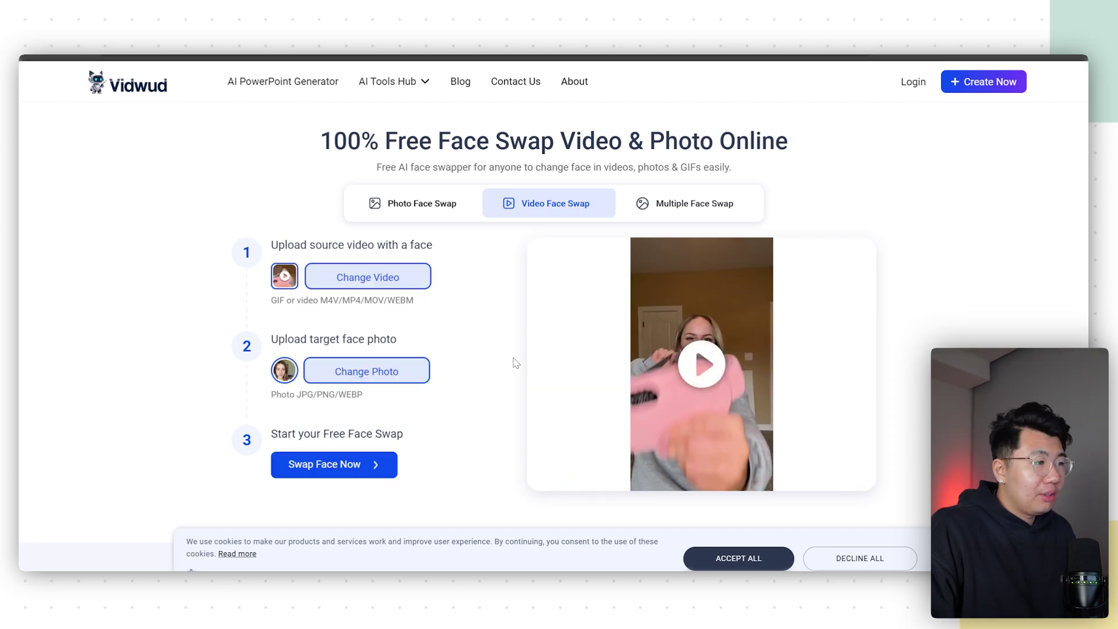
{"action": "left_click", "coordinate": [356, 477]}
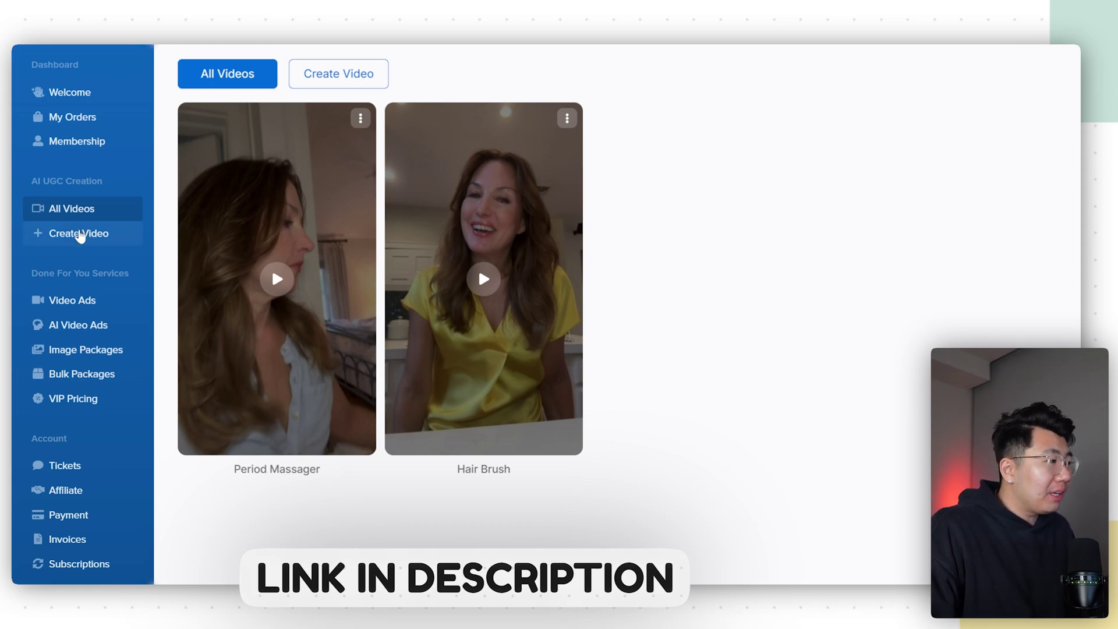
{"action": "left_click", "coordinate": [80, 240]}
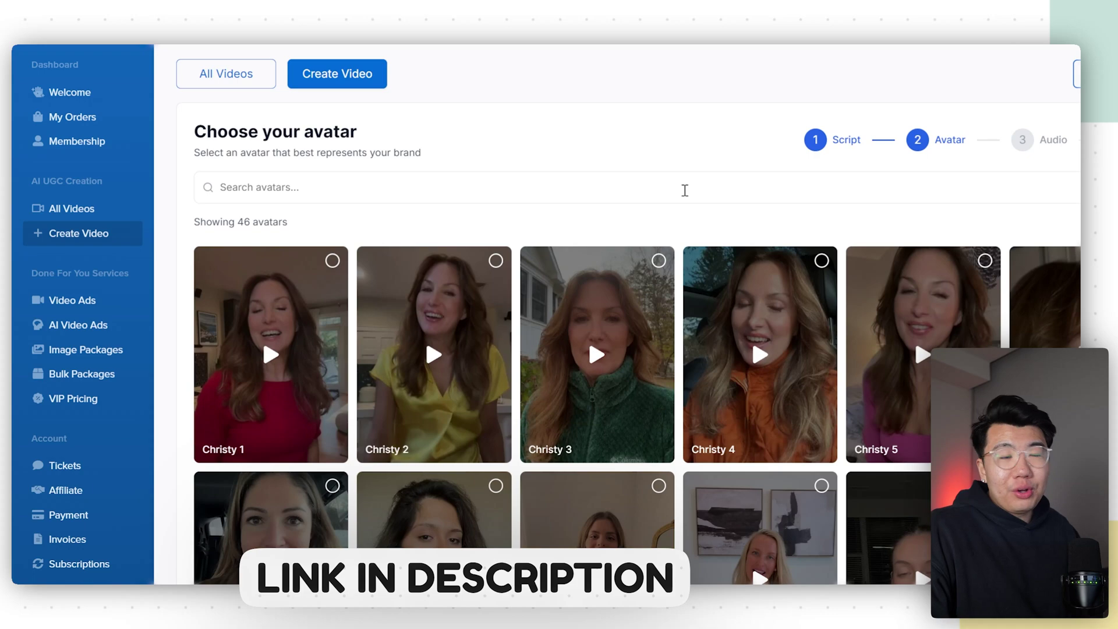
{"action": "scroll", "coordinate": [588, 338], "scroll_direction": "down", "scroll_amount": 10}
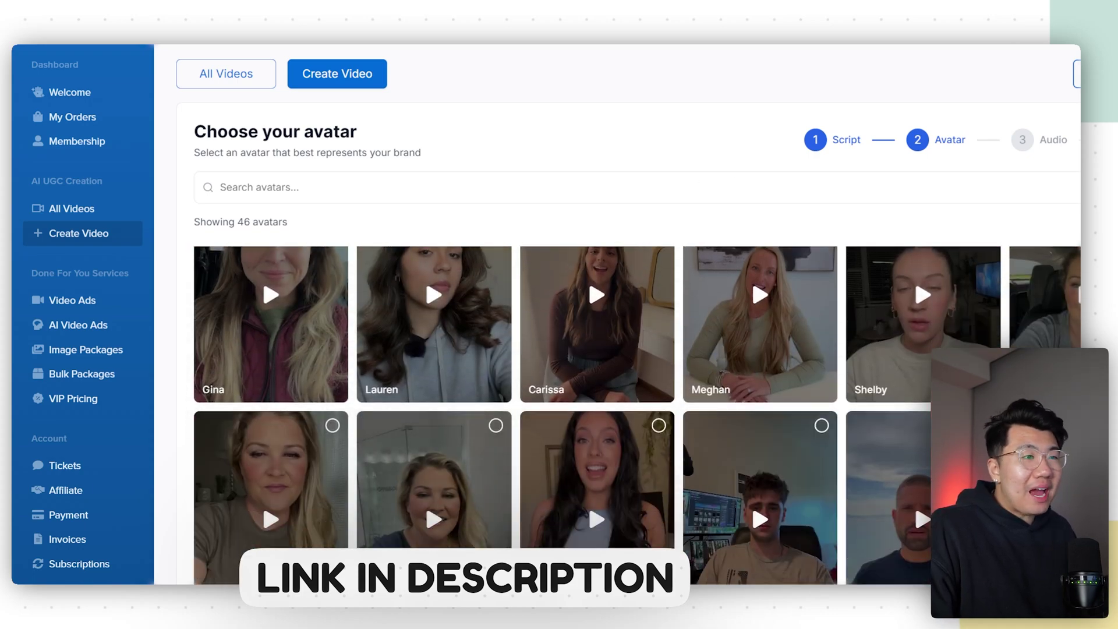
{"action": "scroll", "coordinate": [425, 462], "scroll_direction": "down", "scroll_amount": 10}
{"action": "scroll", "coordinate": [425, 310], "scroll_direction": "up", "scroll_amount": 15}
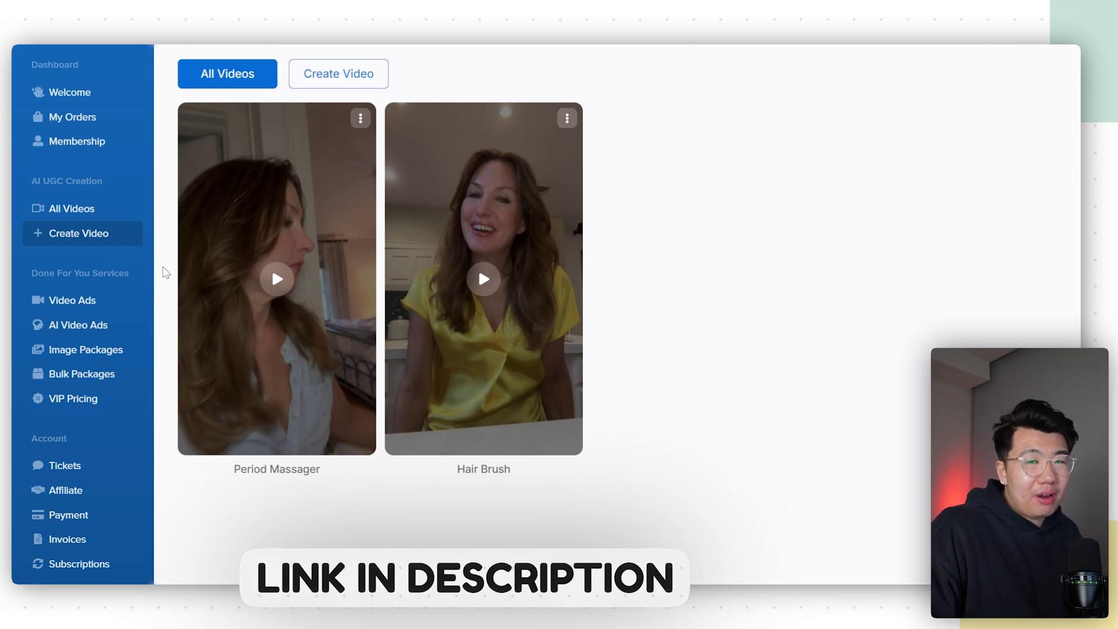
Preview the finished Period Massager avatar video.
{"action": "left_click", "coordinate": [263, 279]}
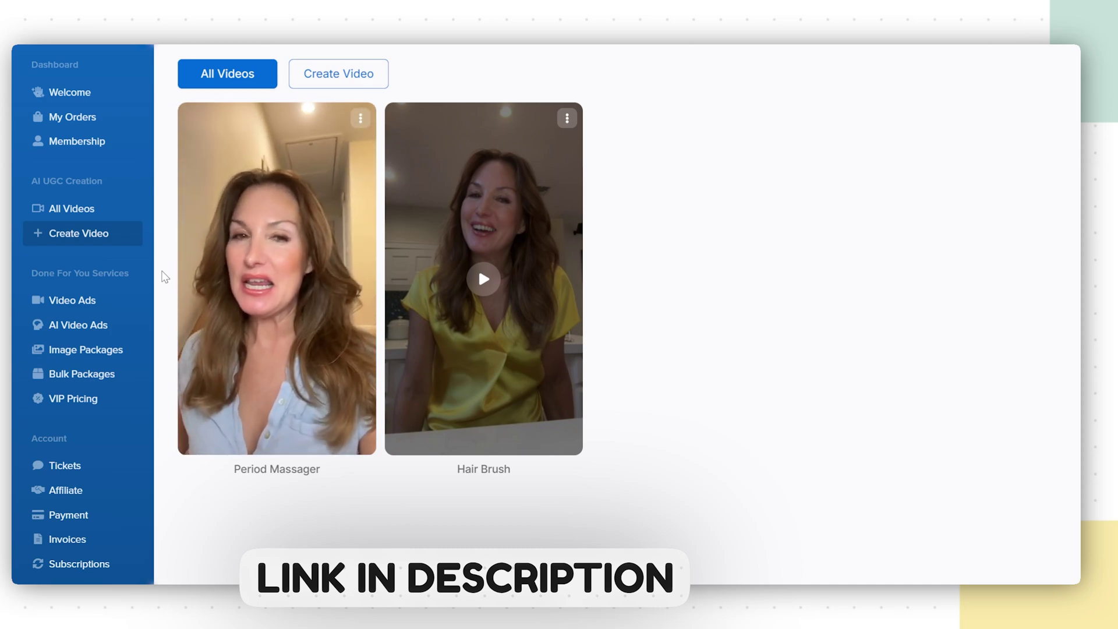
{"action": "mouse_move", "coordinate": [257, 283]}
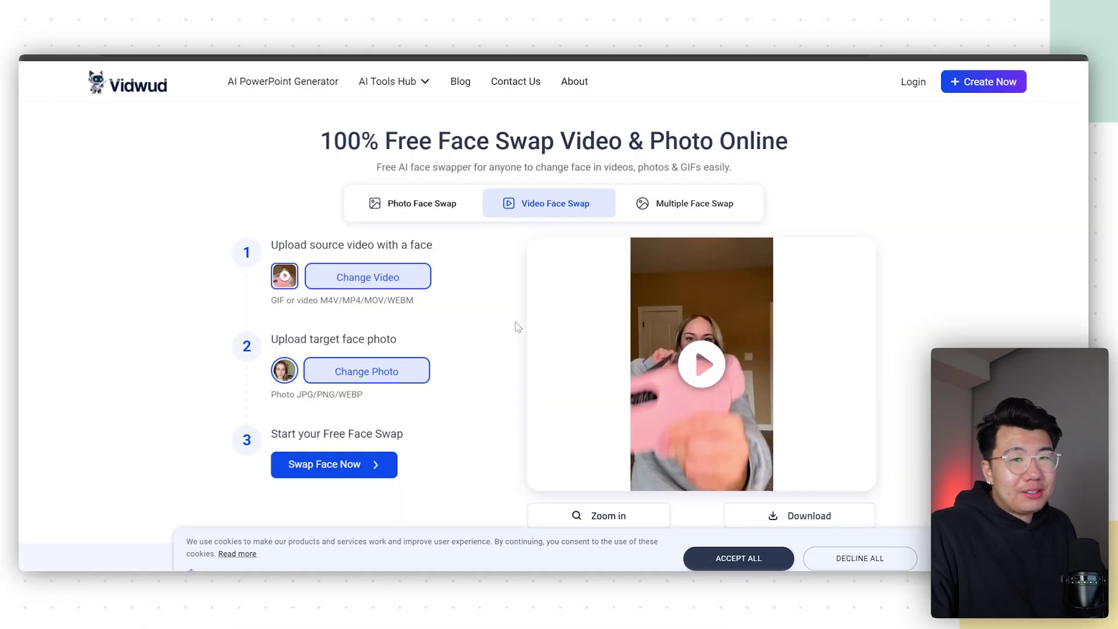
Play the face-swapped massager video in the Vidwud result preview.
{"action": "left_click", "coordinate": [702, 377]}
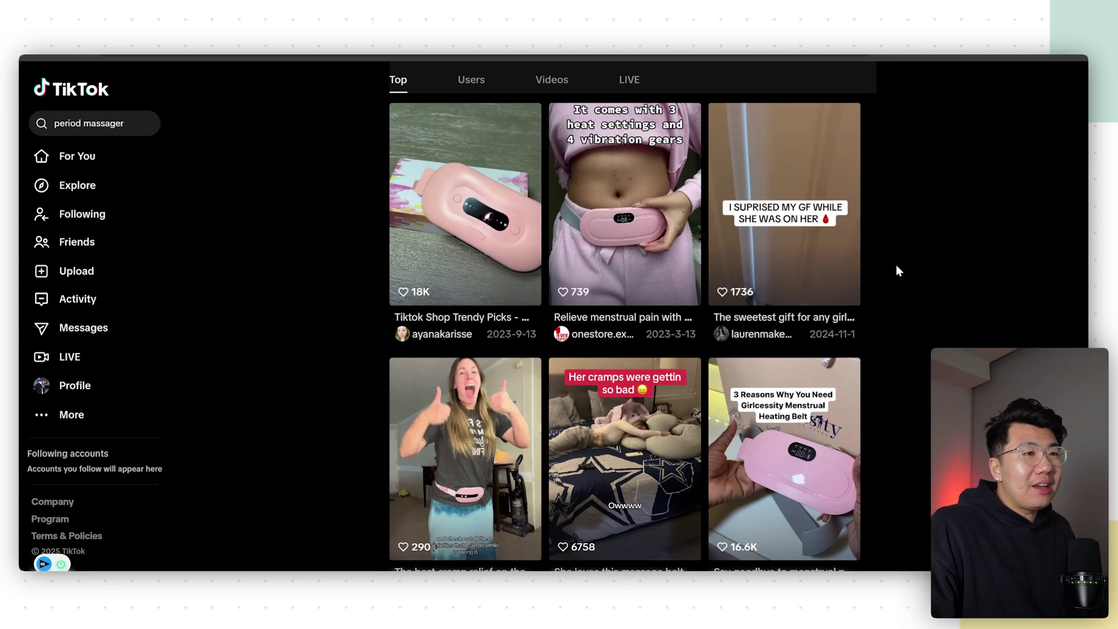
Scroll through the 'period massager' search results looking for another video.
{"action": "scroll", "coordinate": [900, 264], "scroll_direction": "down", "scroll_amount": 2}
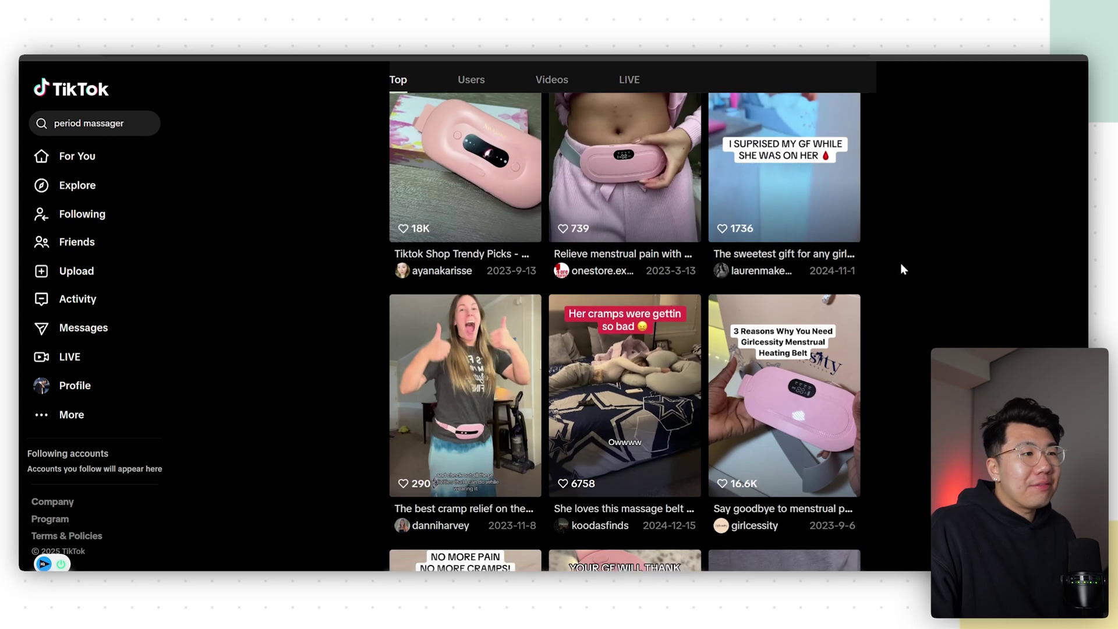
{"action": "scroll", "coordinate": [904, 266], "scroll_direction": "down", "scroll_amount": 2}
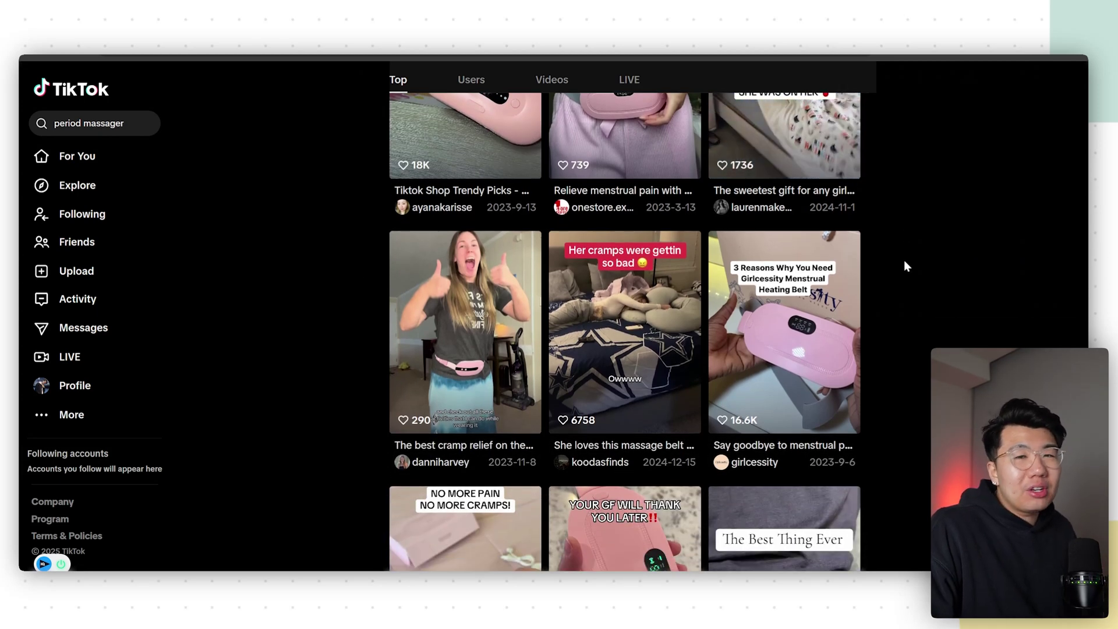
{"action": "scroll", "coordinate": [888, 267], "scroll_direction": "up", "scroll_amount": 2}
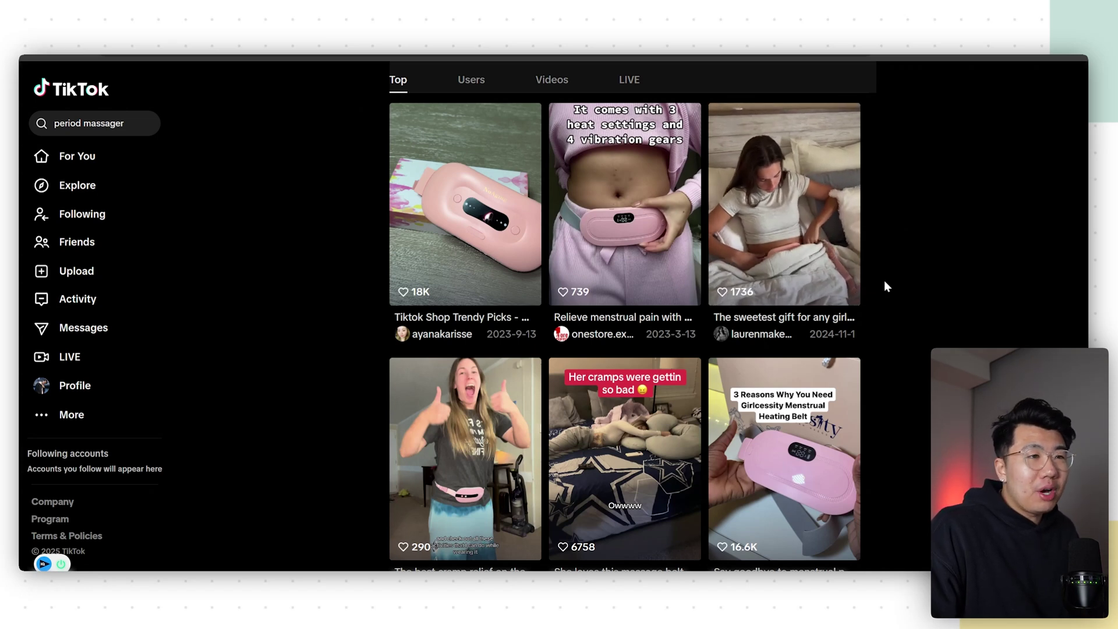
{"action": "scroll", "coordinate": [884, 281], "scroll_direction": "down", "scroll_amount": 10}
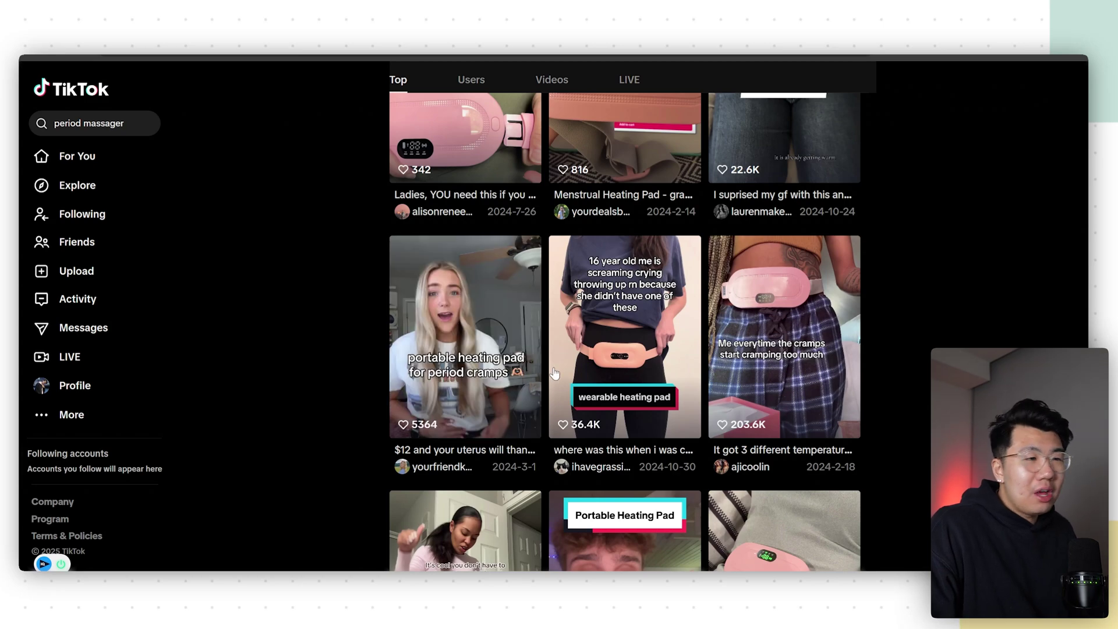
{"action": "scroll", "coordinate": [843, 324], "scroll_direction": "down", "scroll_amount": 6}
{"action": "scroll", "coordinate": [844, 324], "scroll_direction": "down", "scroll_amount": 9}
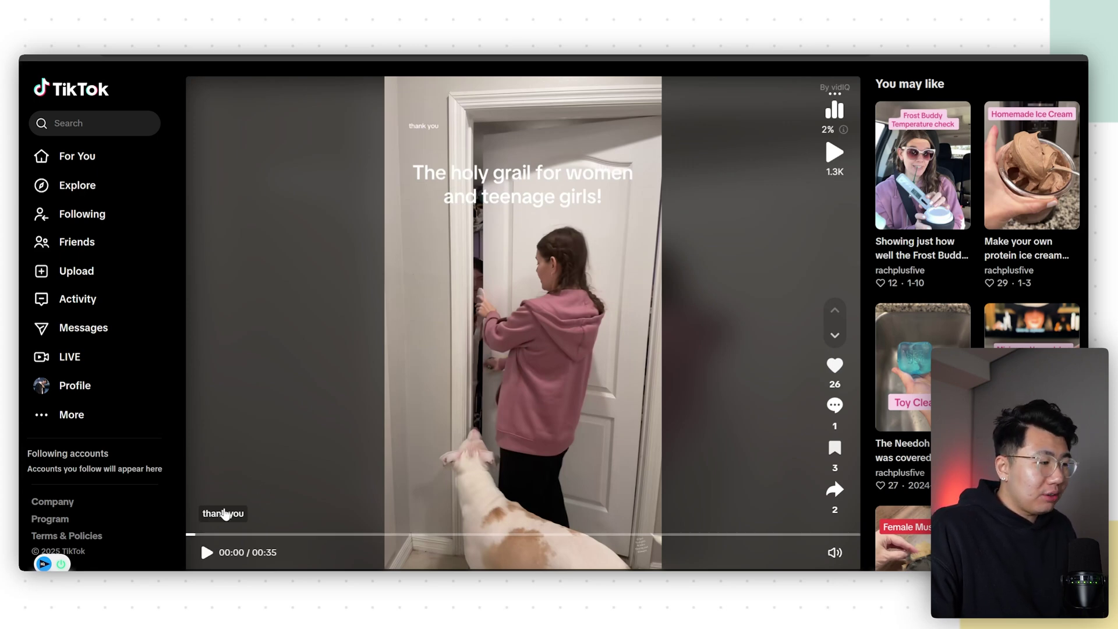
Watch the massager TikTok to 00:16, then paste its link into the downloader.
{"action": "left_click", "coordinate": [206, 554]}
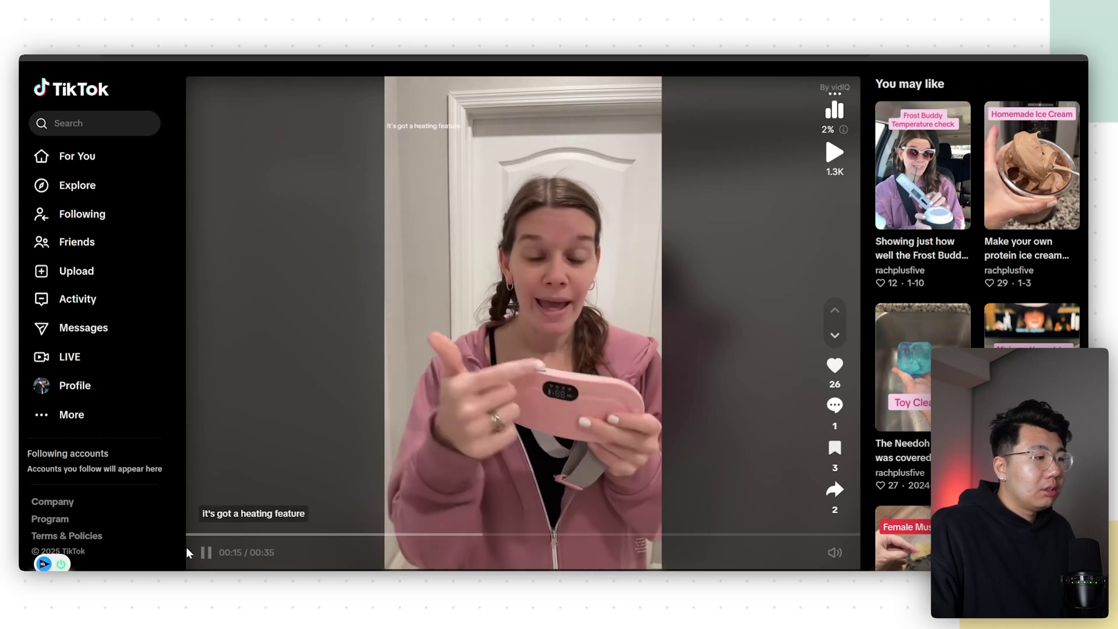
{"action": "left_click", "coordinate": [200, 537]}
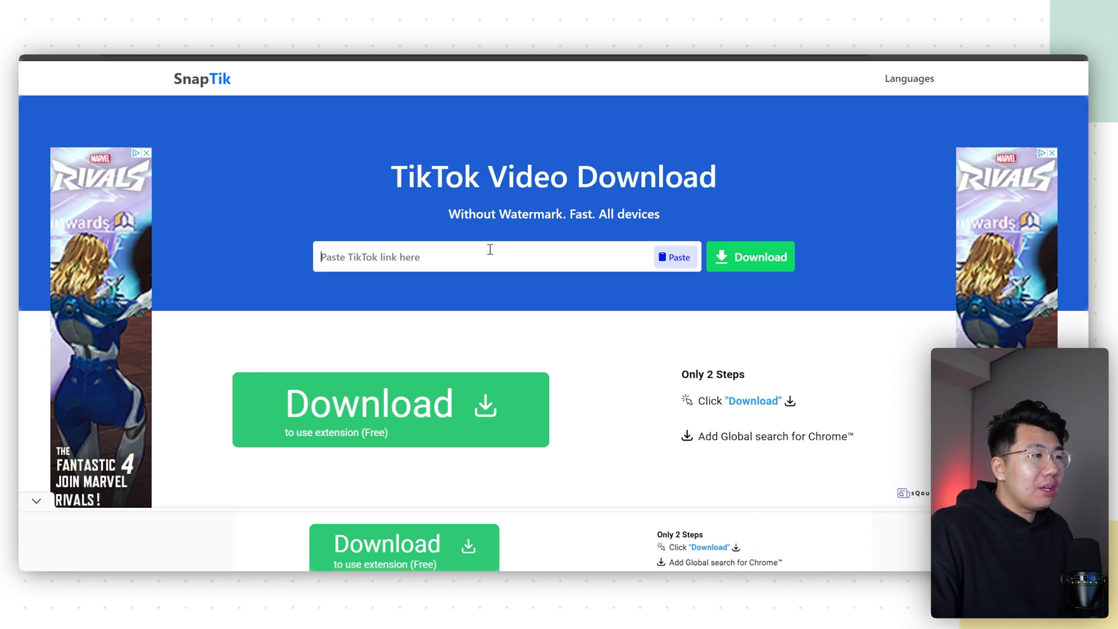
{"action": "key", "text": "ctrl+v"}
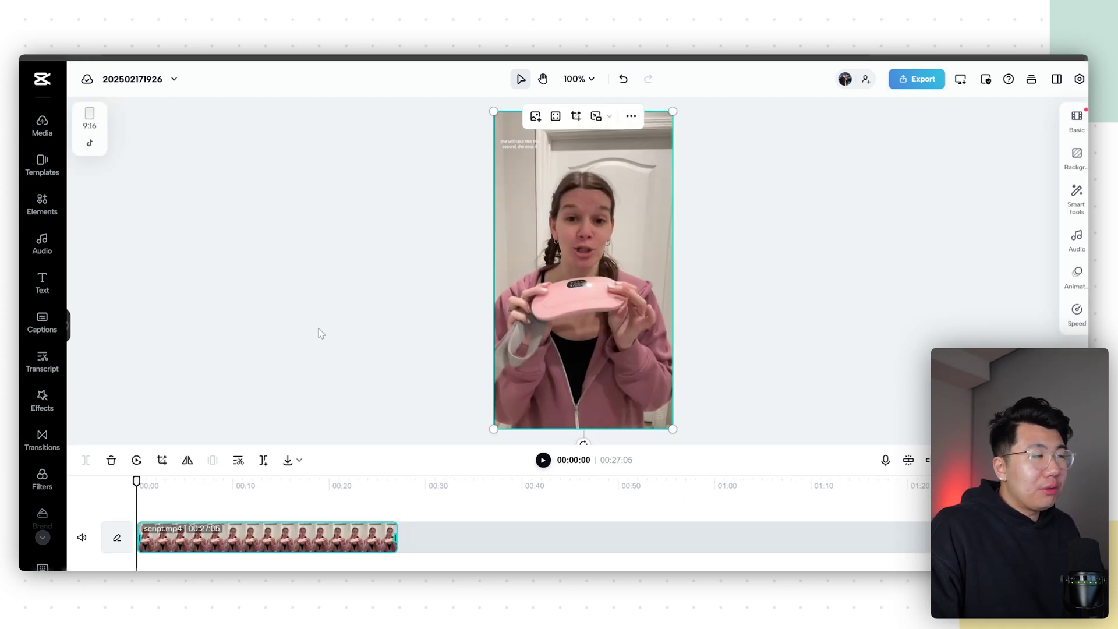
Transcribe the uploaded massager video, generate auto captions, and bring up the caption export options.
{"action": "left_click", "coordinate": [349, 326]}
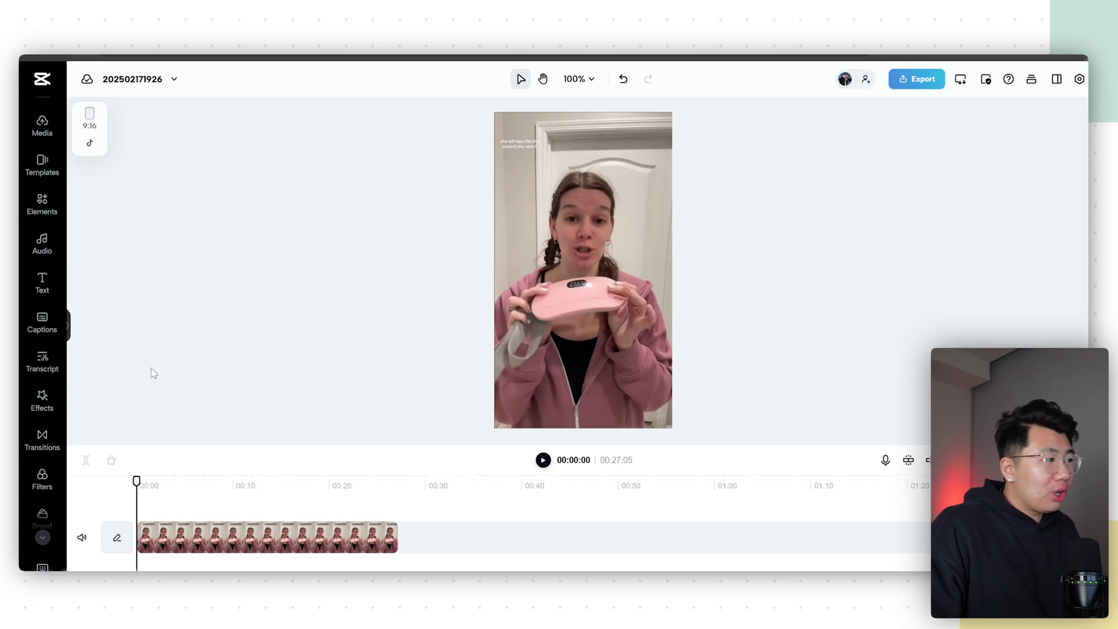
{"action": "left_click", "coordinate": [42, 359]}
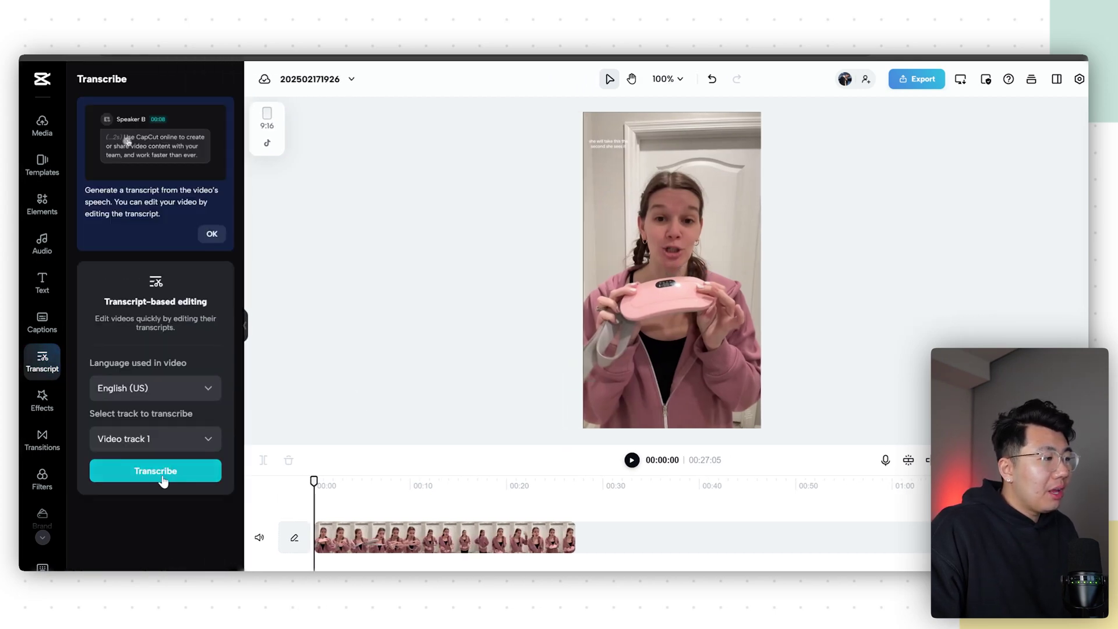
{"action": "left_click", "coordinate": [166, 469]}
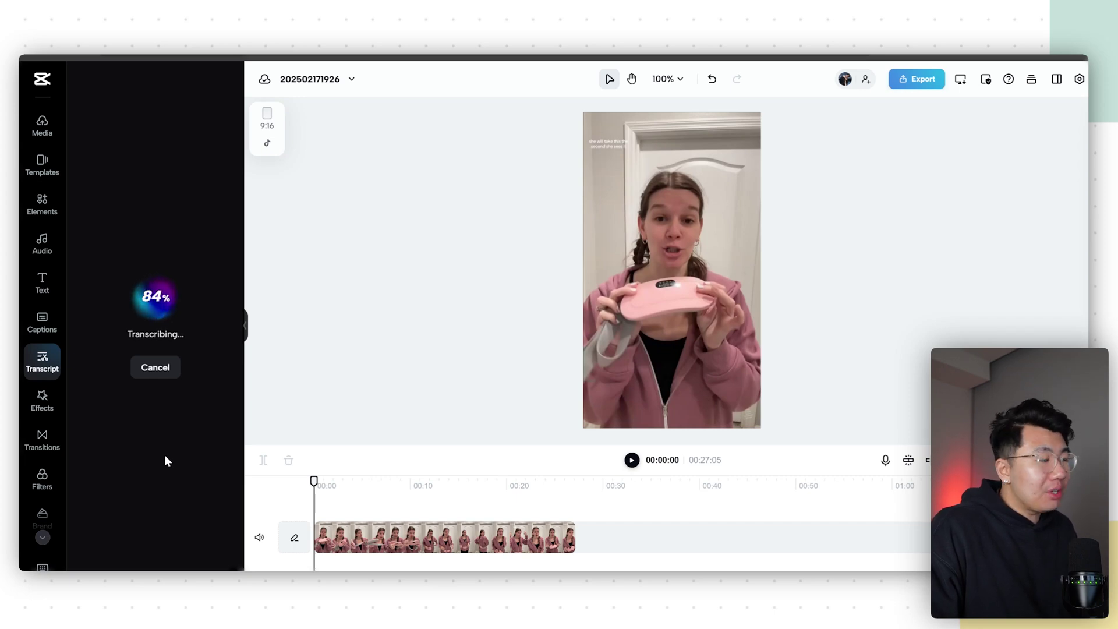
{"action": "left_click", "coordinate": [223, 568]}
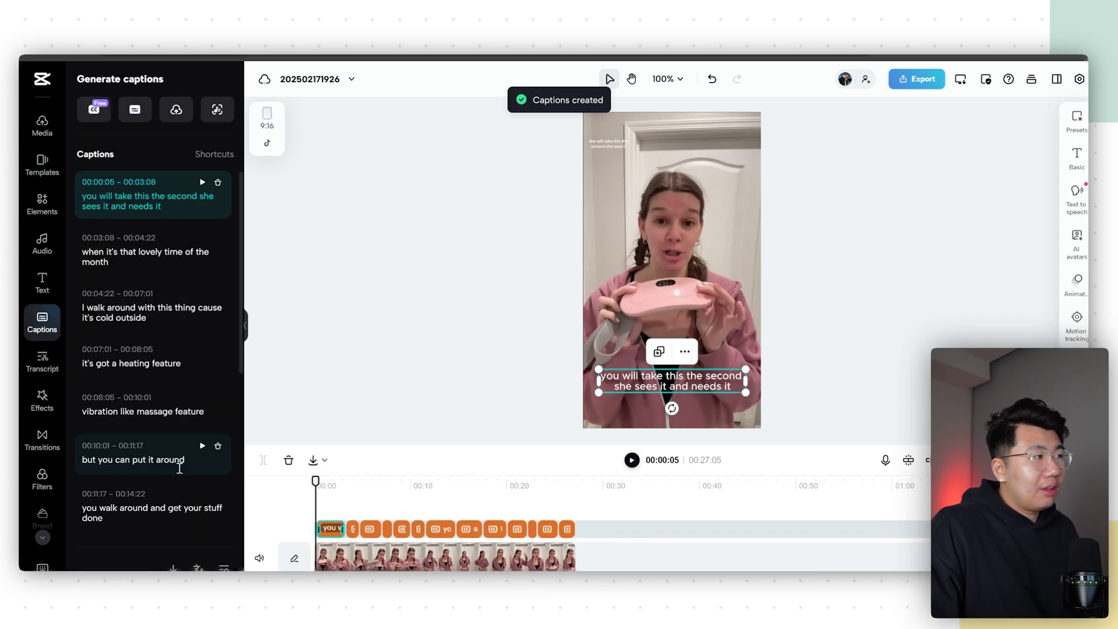
{"action": "left_click", "coordinate": [173, 567]}
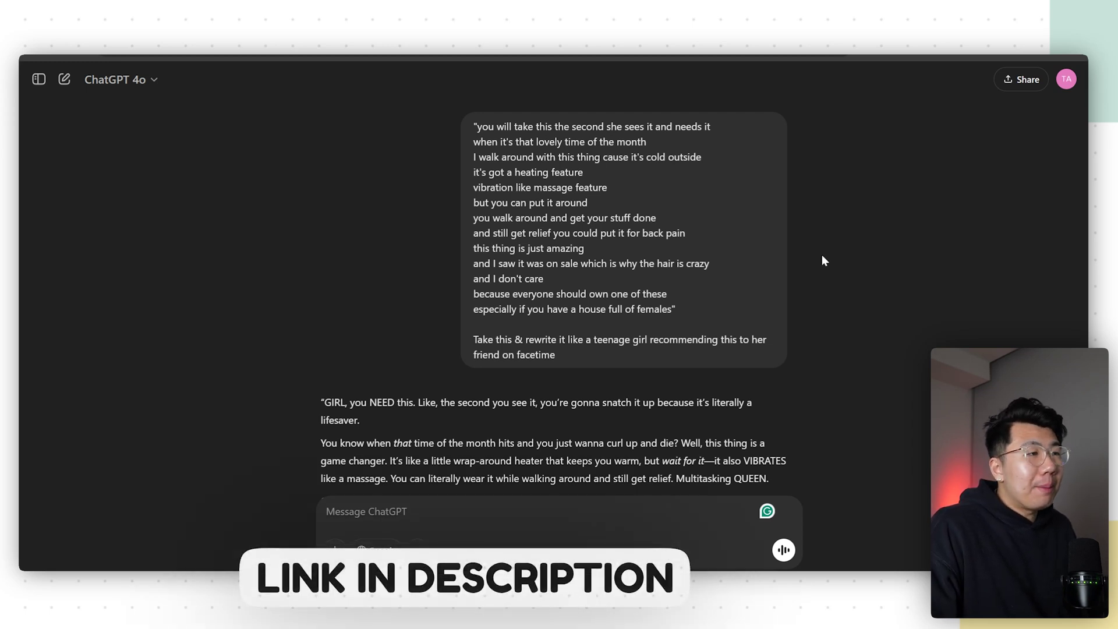
Review the prompt and ChatGPT's FaceTime-style rewrite, then select the entire rewritten script reply.
{"action": "left_click_drag", "start_coordinate": [484, 127], "coordinate": [582, 297]}
{"action": "left_click", "coordinate": [483, 332]}
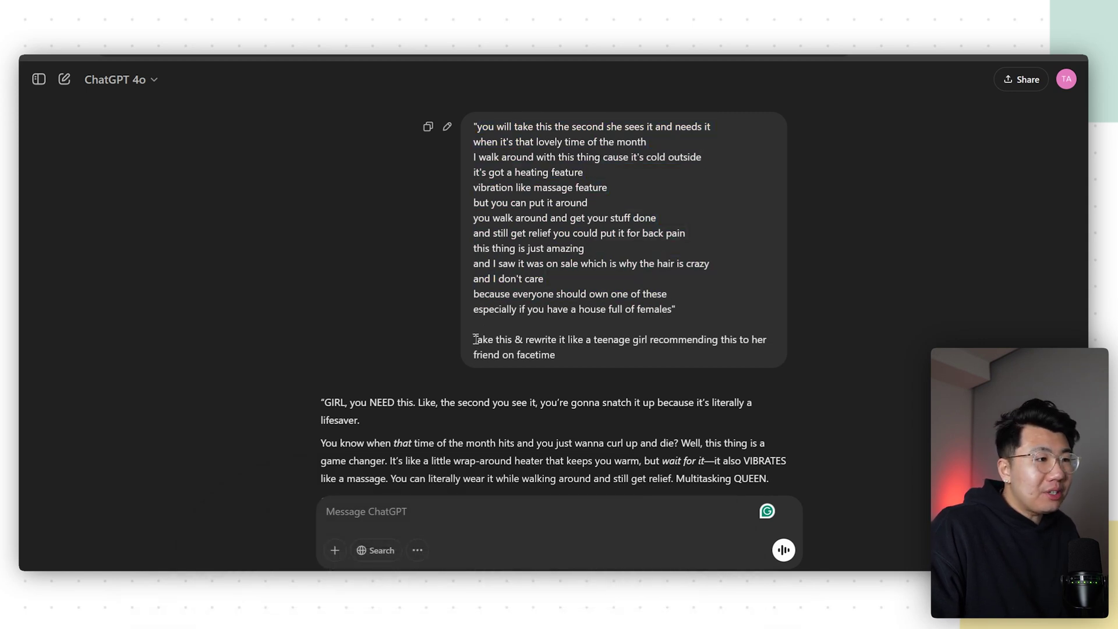
{"action": "left_click_drag", "start_coordinate": [504, 338], "coordinate": [755, 342]}
{"action": "left_click", "coordinate": [755, 341]}
{"action": "left_click_drag", "start_coordinate": [598, 361], "coordinate": [473, 339]}
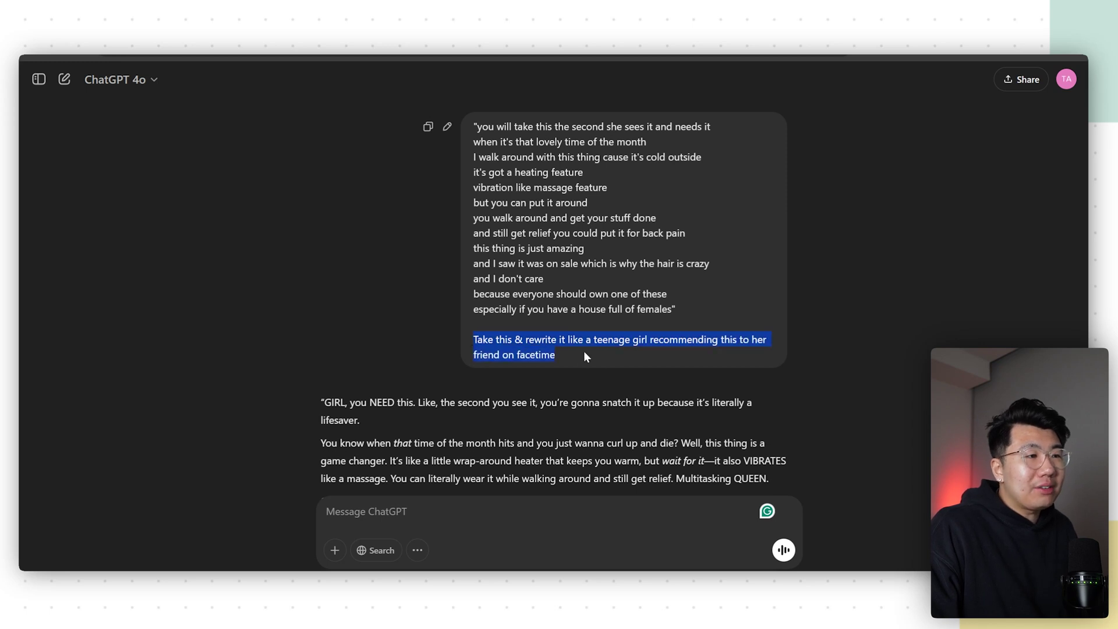
{"action": "left_click", "coordinate": [762, 354]}
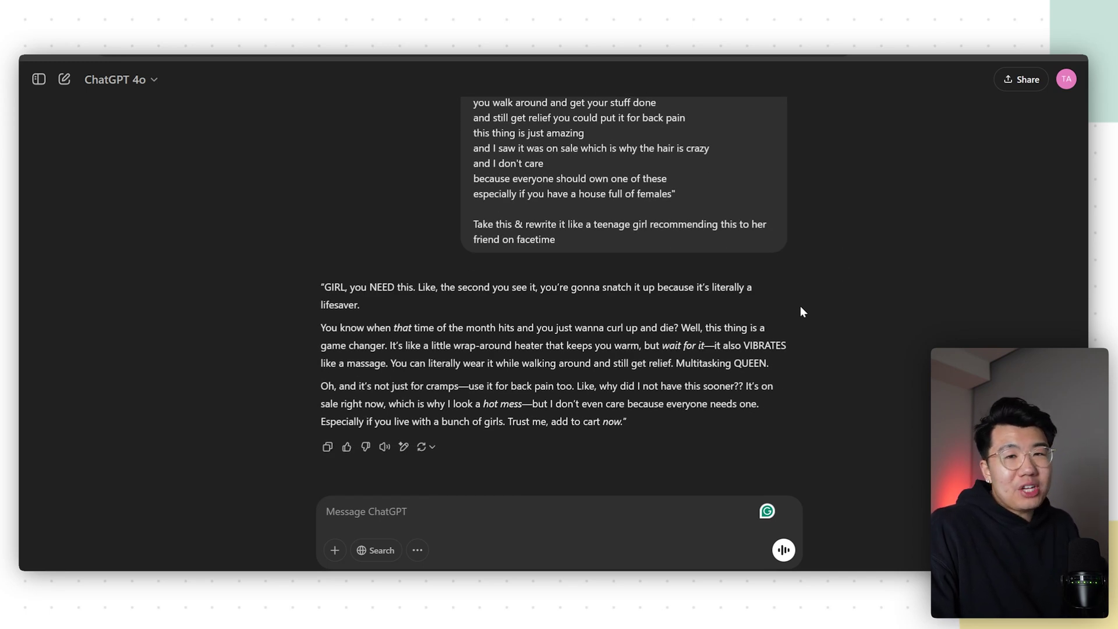
{"action": "left_click_drag", "start_coordinate": [626, 421], "coordinate": [324, 287]}
{"action": "left_click", "coordinate": [796, 311]}
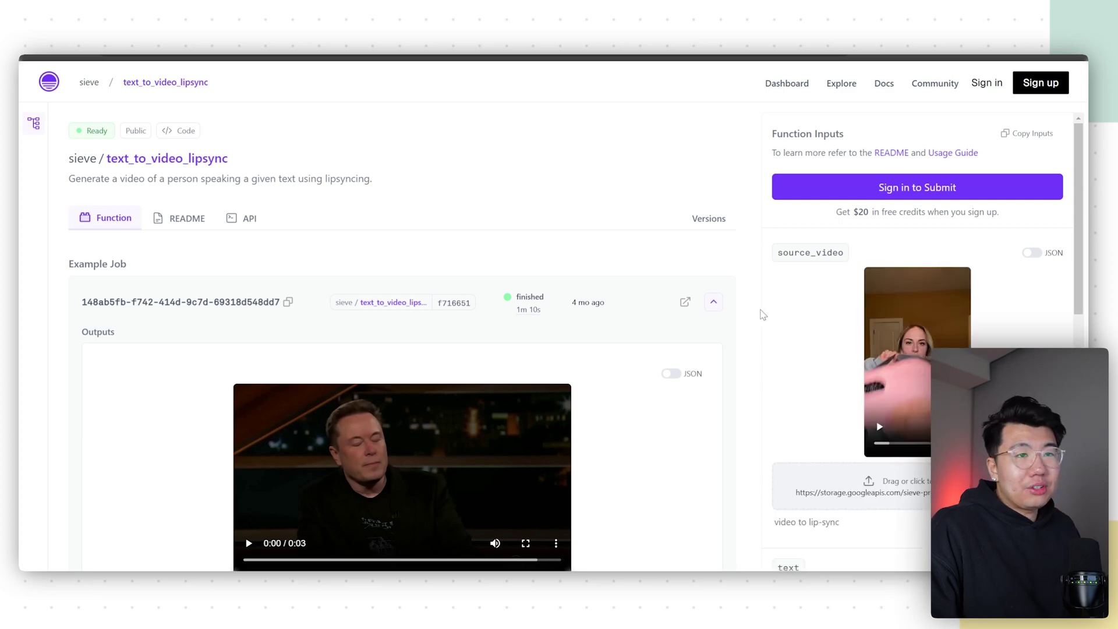
Replace the example sentence in Sieve's text field with the pasted rewritten script.
{"action": "scroll", "coordinate": [763, 314], "scroll_direction": "down", "scroll_amount": 5}
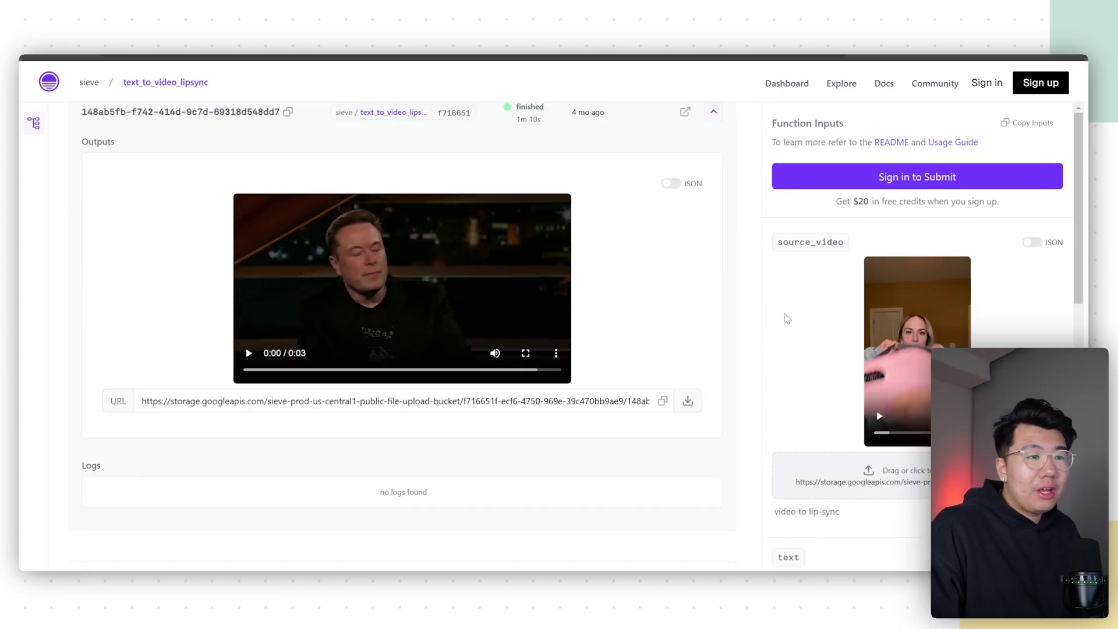
{"action": "scroll", "coordinate": [782, 316], "scroll_direction": "up", "scroll_amount": 2}
{"action": "scroll", "coordinate": [853, 401], "scroll_direction": "down", "scroll_amount": 3}
{"action": "scroll", "coordinate": [853, 402], "scroll_direction": "down", "scroll_amount": 3}
{"action": "left_click_drag", "start_coordinate": [1042, 268], "coordinate": [777, 269]}
{"action": "key", "text": "BackSpace"}
{"action": "key", "text": "ctrl+v"}
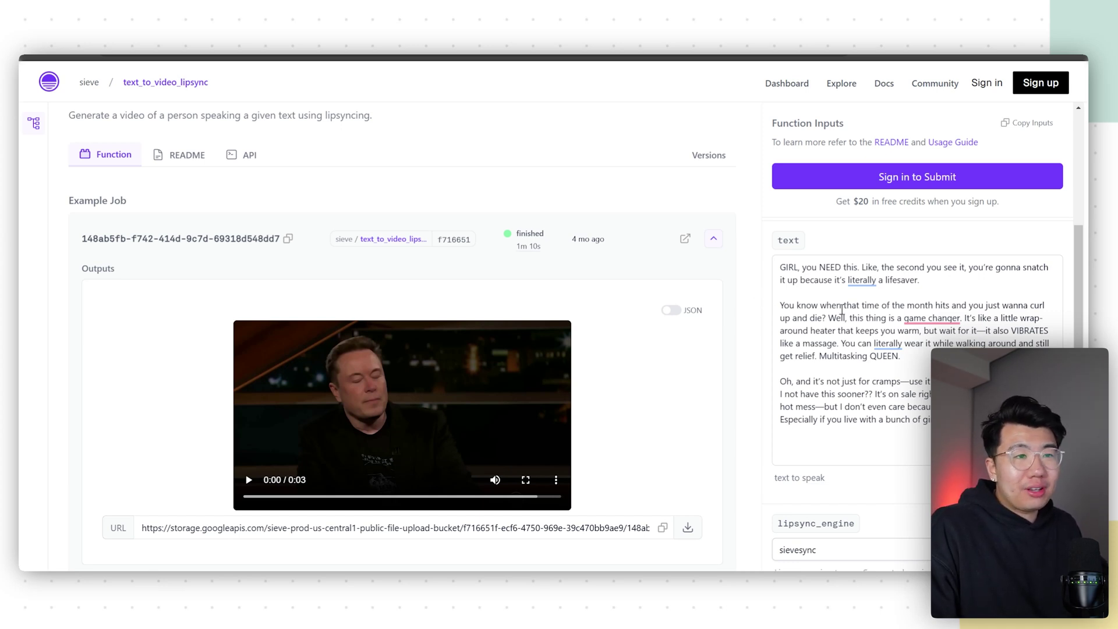
Delete the script from "You can literally" onward, ending it at "like a massage.".
{"action": "left_click_drag", "start_coordinate": [943, 442], "coordinate": [840, 343]}
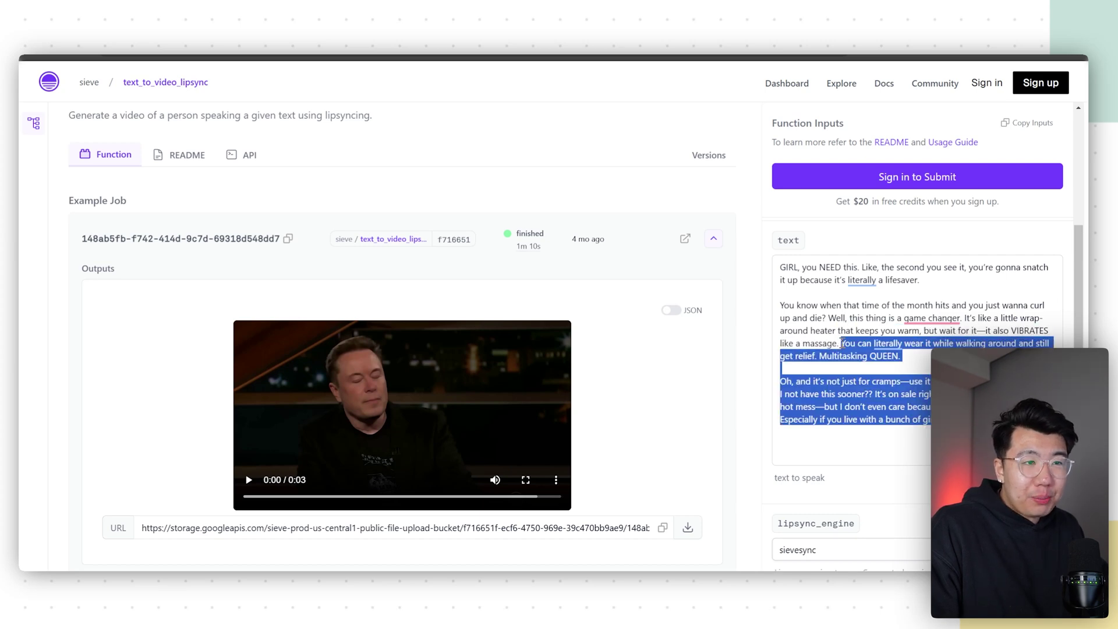
{"action": "key", "text": "BackSpace"}
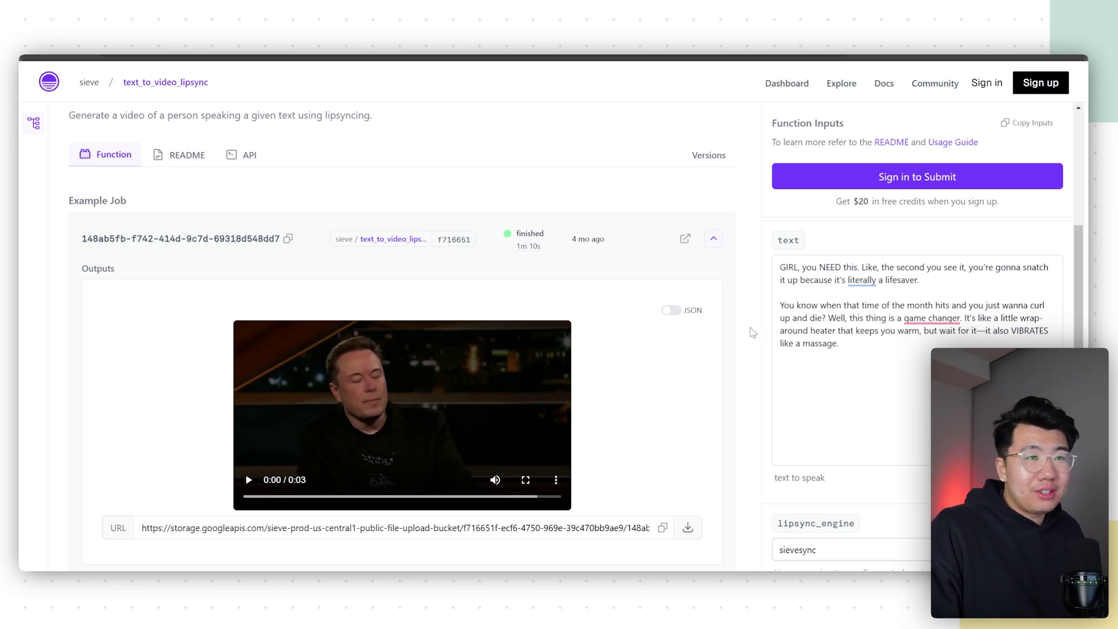
{"action": "scroll", "coordinate": [752, 333], "scroll_direction": "up", "scroll_amount": 1}
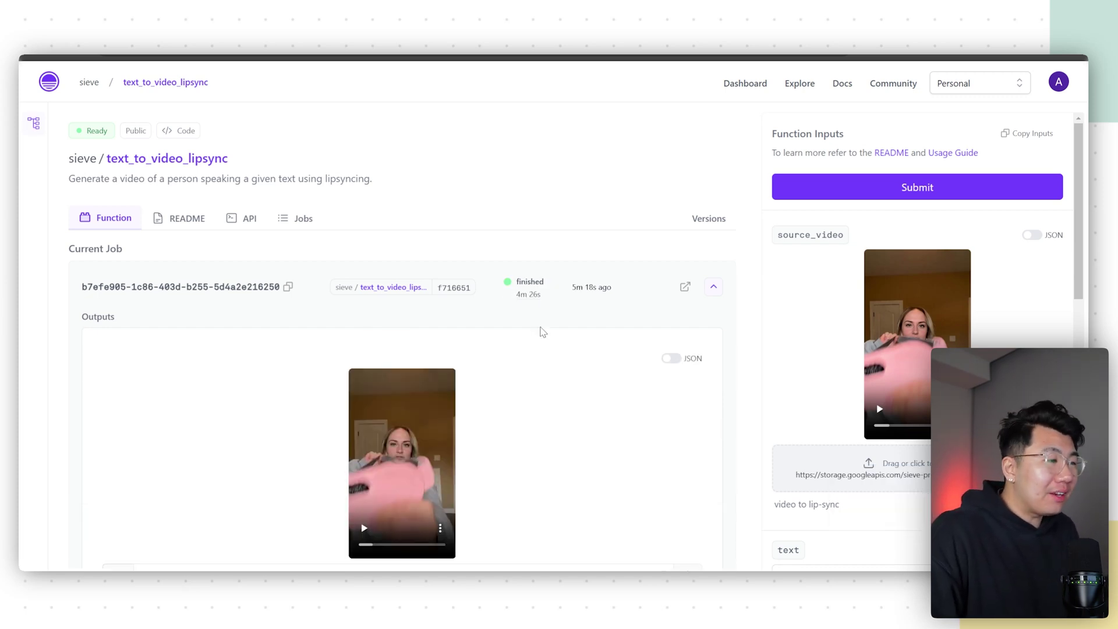
Play through the finished lip-synced output video and pause it.
{"action": "scroll", "coordinate": [543, 333], "scroll_direction": "down", "scroll_amount": 3}
{"action": "scroll", "coordinate": [844, 447], "scroll_direction": "down", "scroll_amount": 1}
{"action": "scroll", "coordinate": [844, 447], "scroll_direction": "down", "scroll_amount": 1}
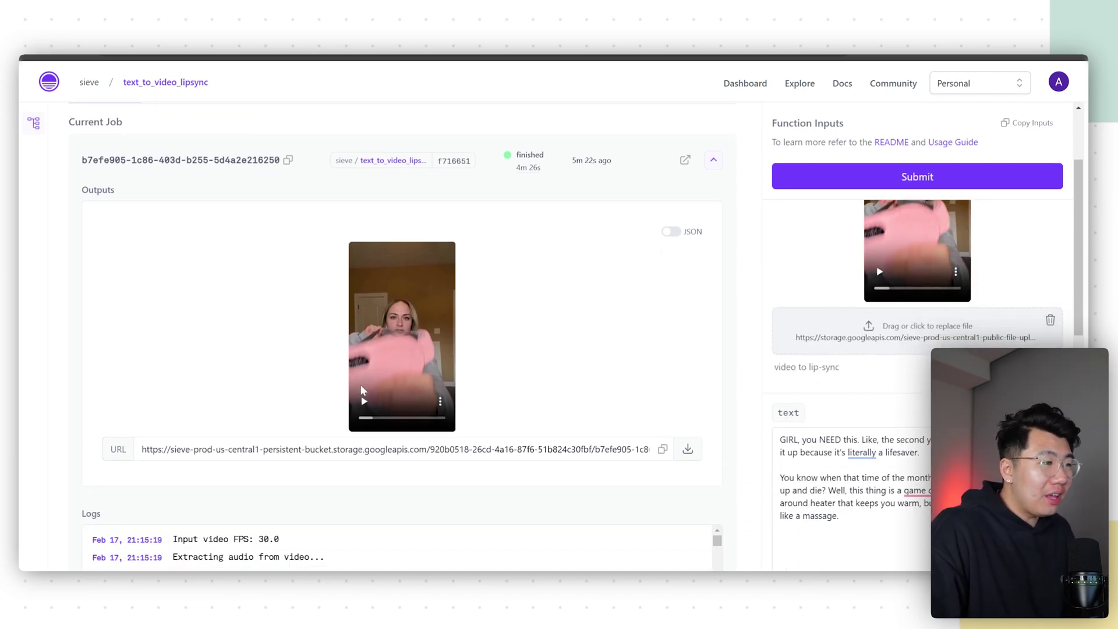
{"action": "left_click", "coordinate": [364, 403]}
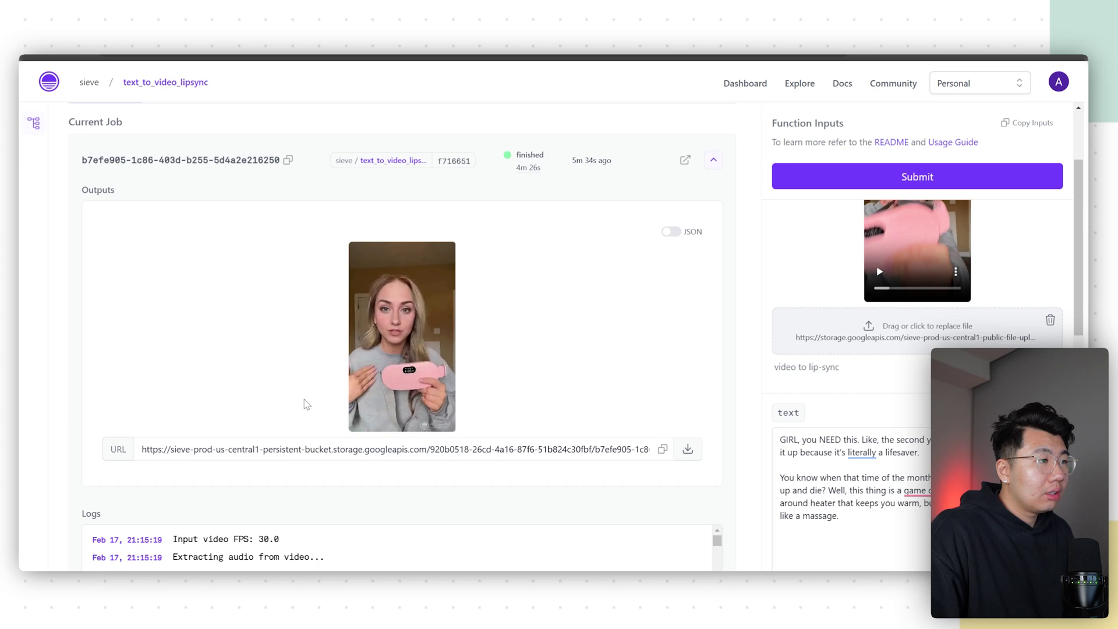
{"action": "mouse_move", "coordinate": [359, 411]}
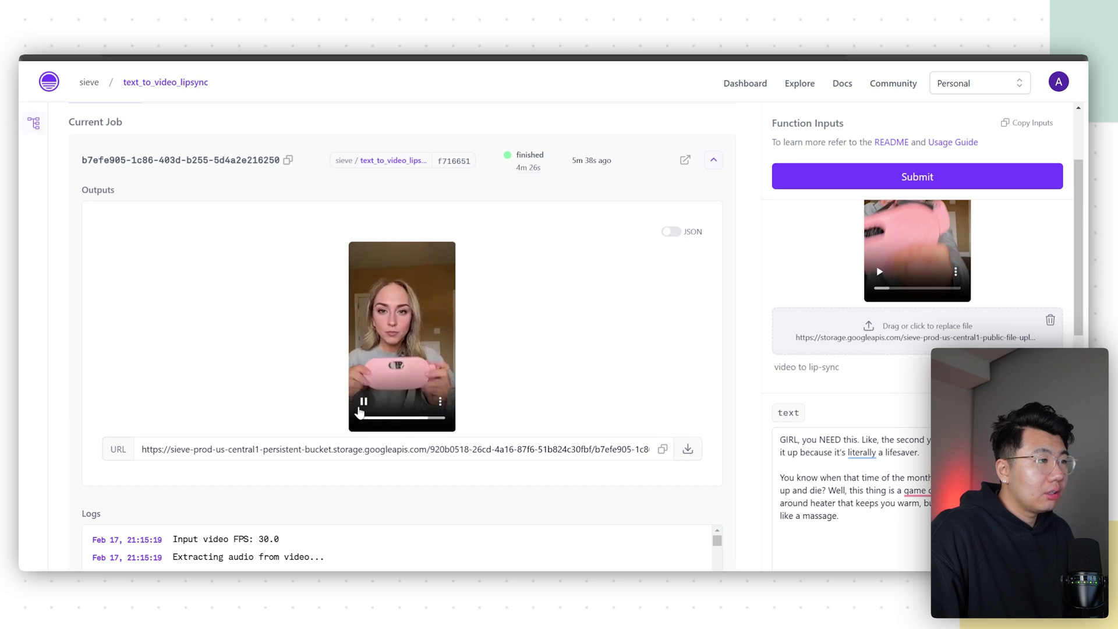
{"action": "left_click", "coordinate": [362, 402]}
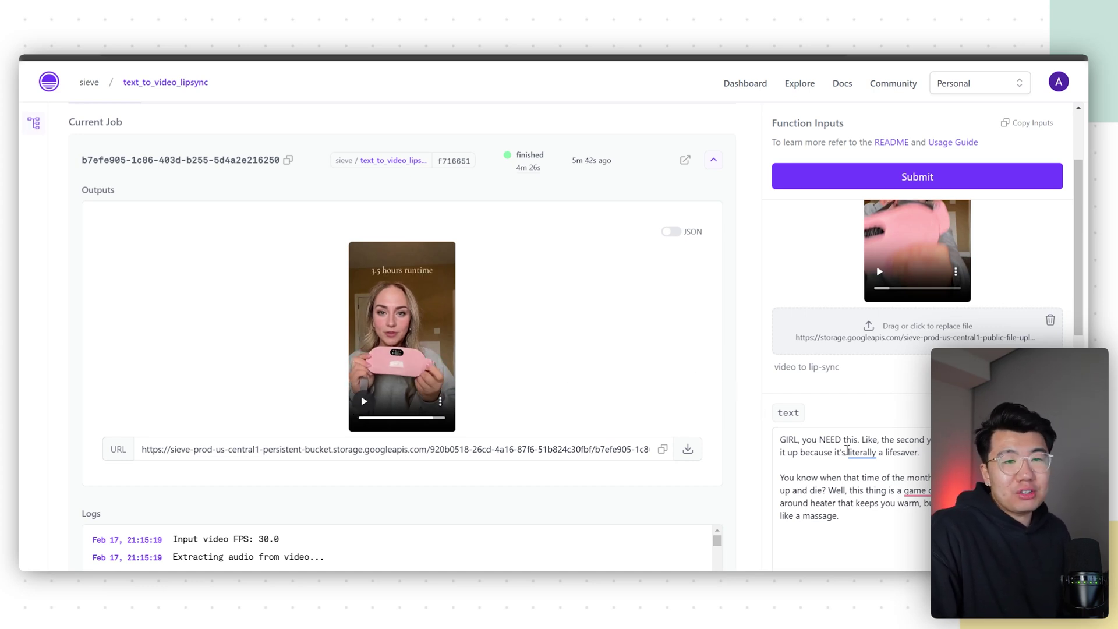
Replace the text field's contents with the closing script starting "Oh, and it's not just for cramps".
{"action": "scroll", "coordinate": [846, 449], "scroll_direction": "down", "scroll_amount": 1}
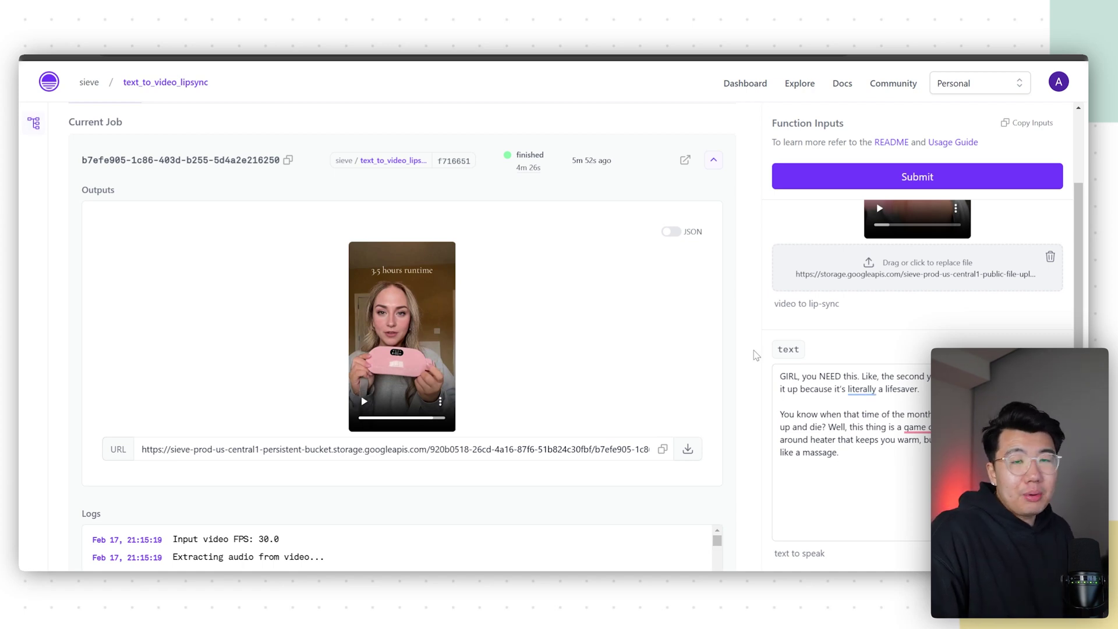
{"action": "left_click", "coordinate": [856, 455]}
{"action": "key", "text": "ctrl+a"}
{"action": "key", "text": "BackSpace"}
{"action": "key", "text": "ctrl+v"}
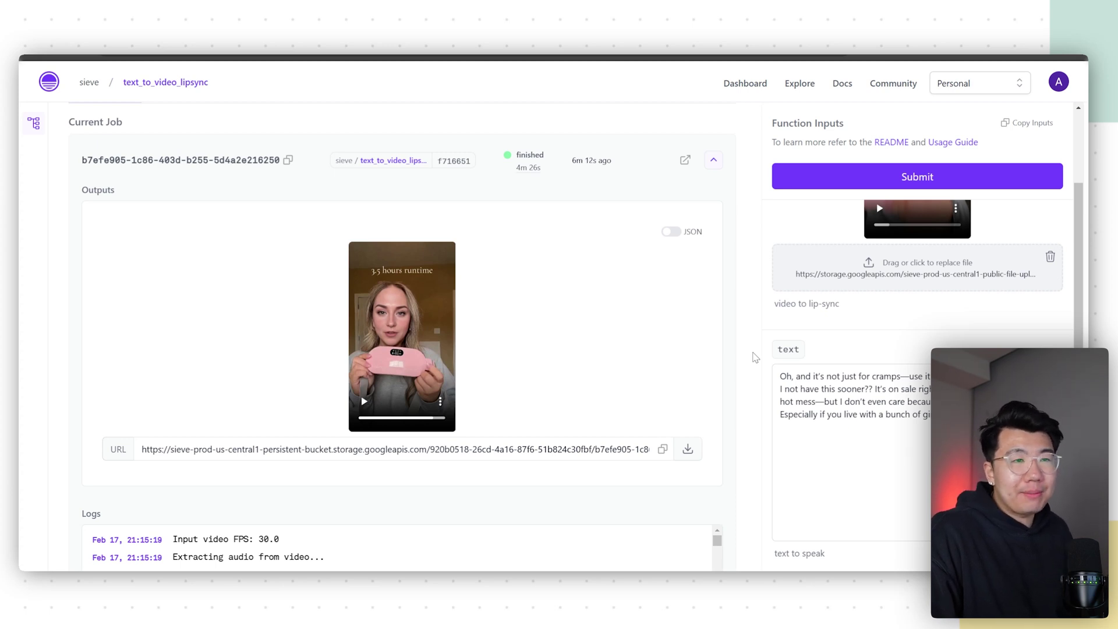
{"action": "scroll", "coordinate": [825, 367], "scroll_direction": "up", "scroll_amount": 4}
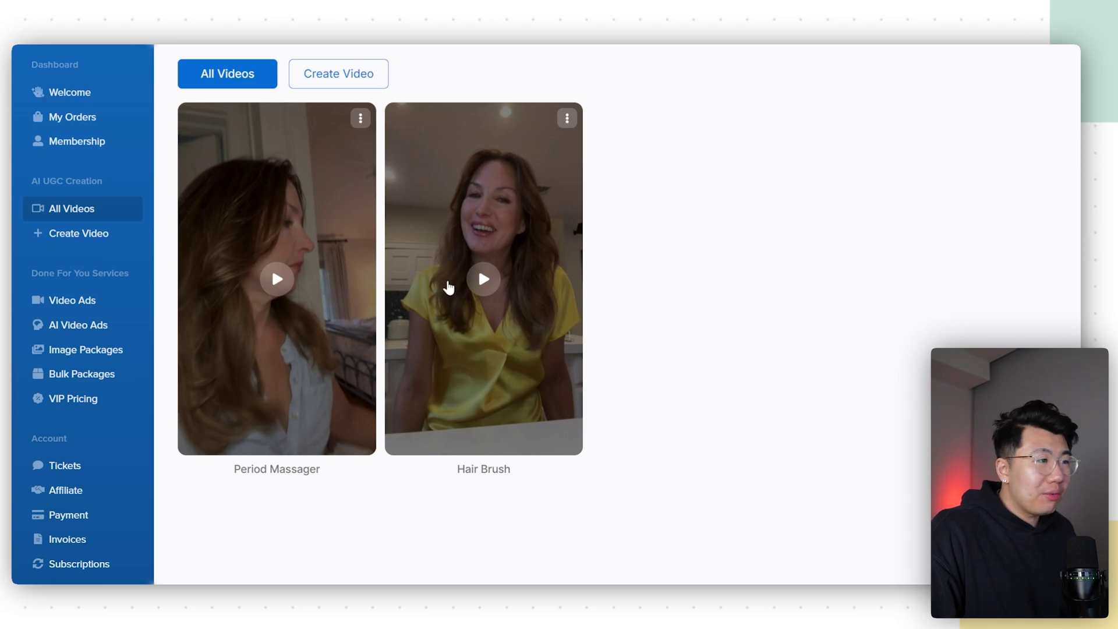
Return to All Videos, pause the Hair Brush sample, and preview Period Massager 2 - no text.mp4.
{"action": "left_click", "coordinate": [483, 282]}
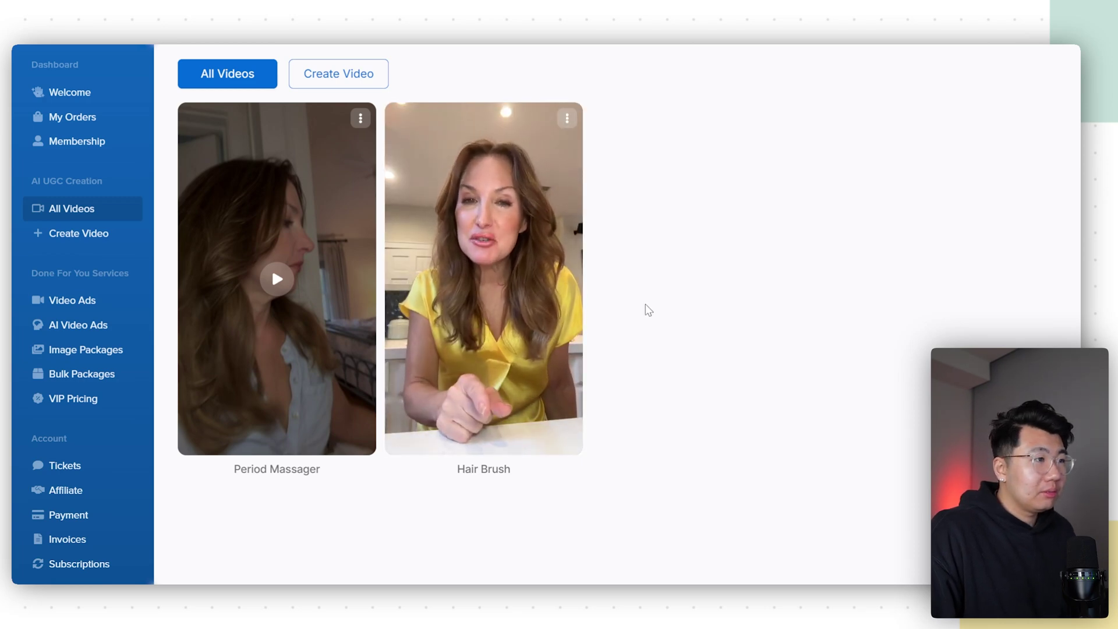
{"action": "left_click", "coordinate": [511, 327]}
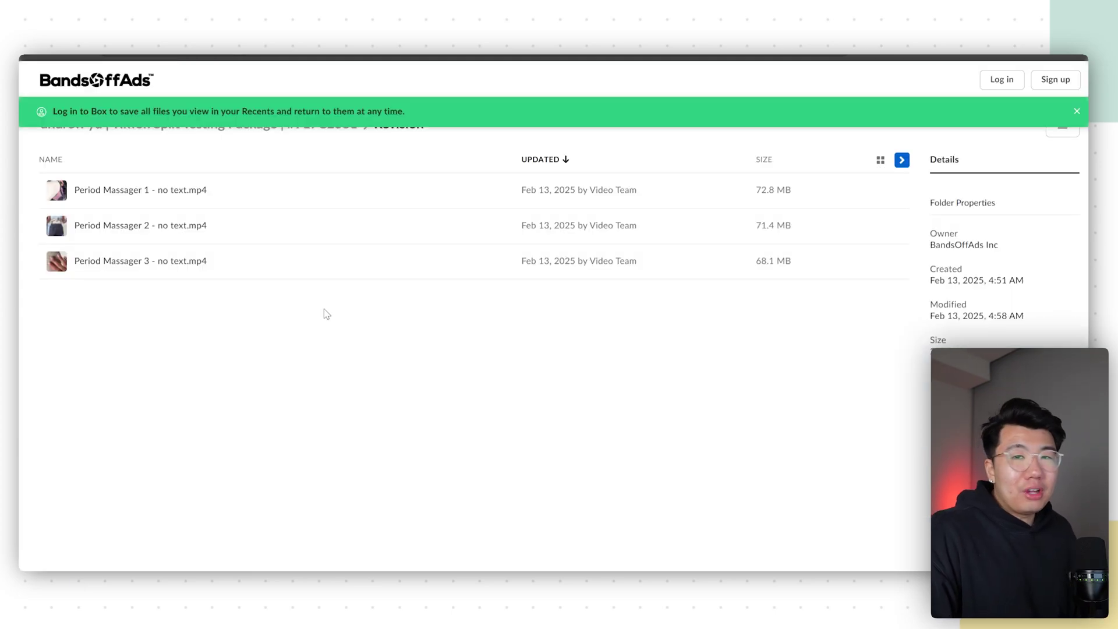
{"action": "left_click", "coordinate": [262, 227]}
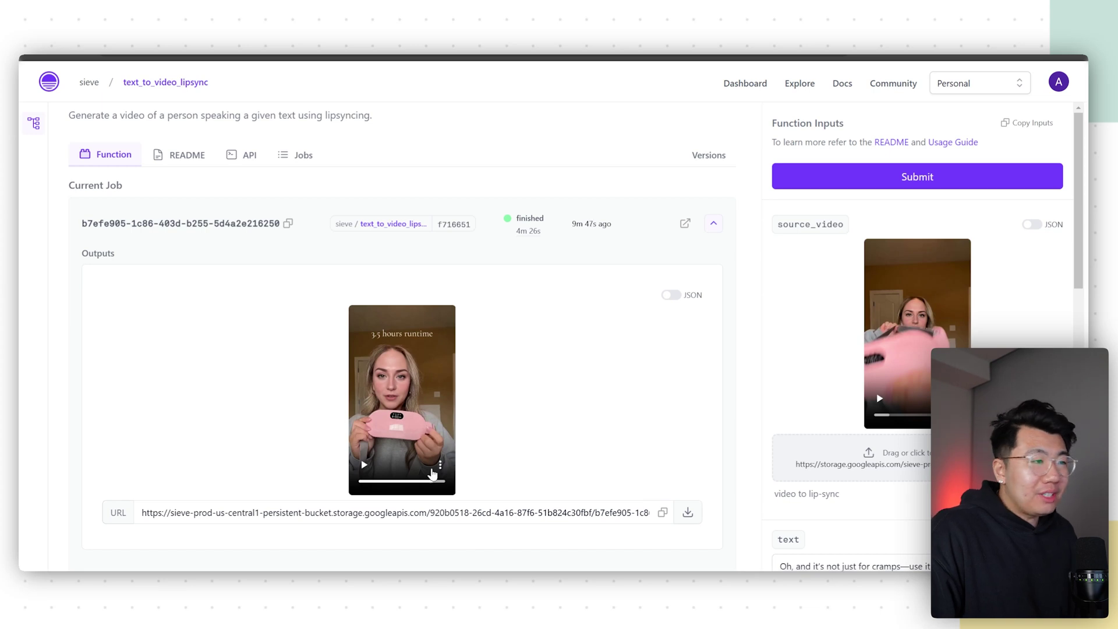
Download the lip-synced sievedata 1st.mp4, enable Auto background removal on it, and nudge it right over the footage.
{"action": "left_click", "coordinate": [433, 472]}
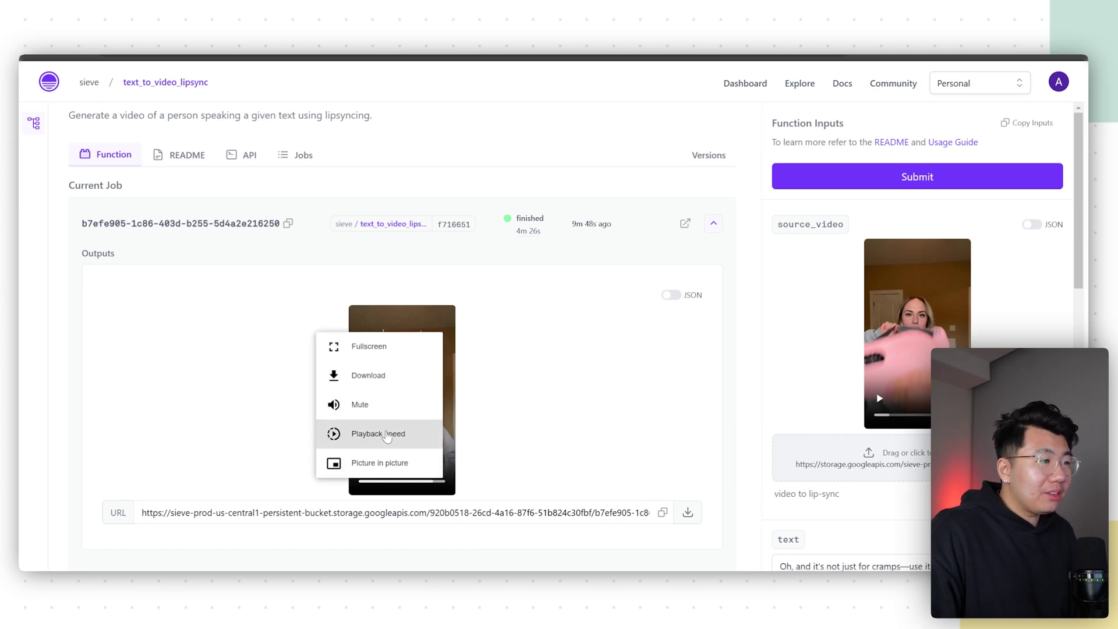
{"action": "left_click", "coordinate": [373, 375]}
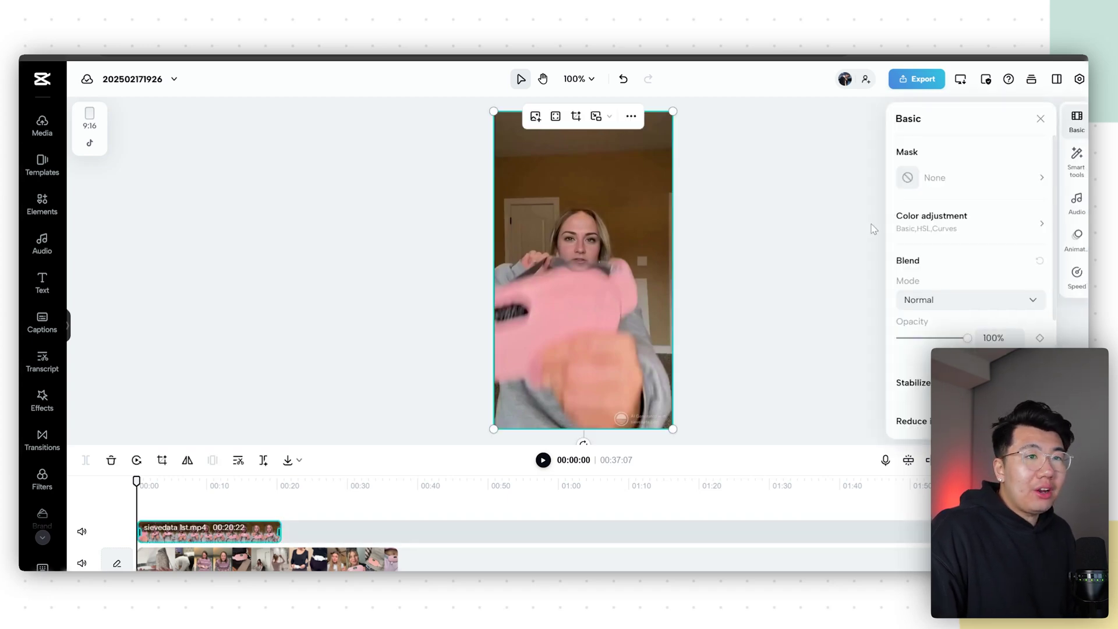
{"action": "left_click", "coordinate": [1076, 158]}
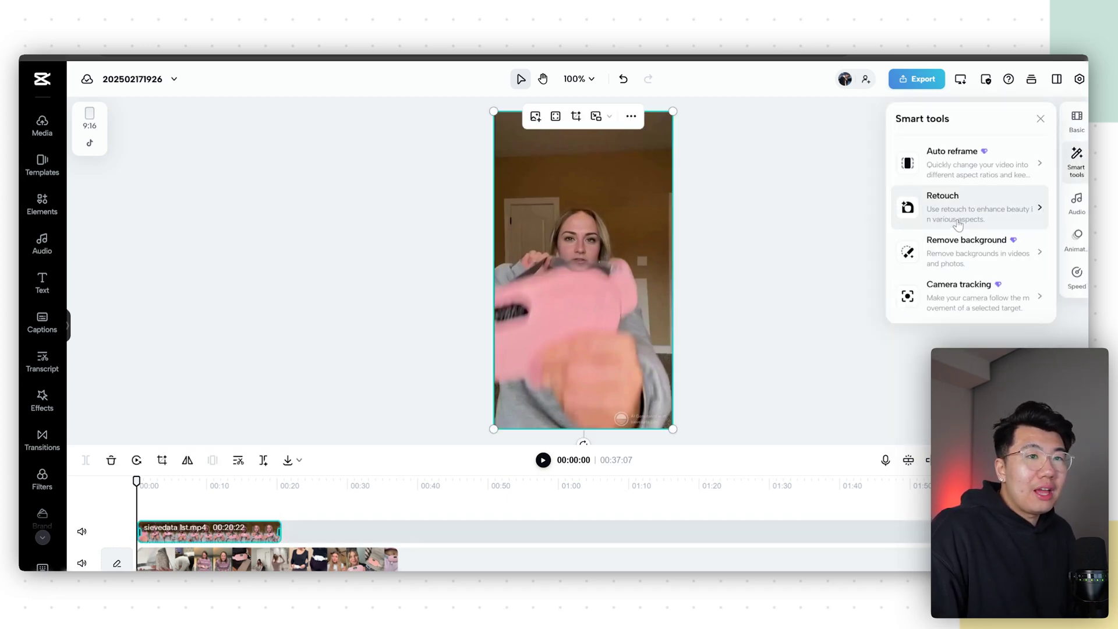
{"action": "left_click", "coordinate": [961, 254]}
{"action": "left_click", "coordinate": [1034, 160]}
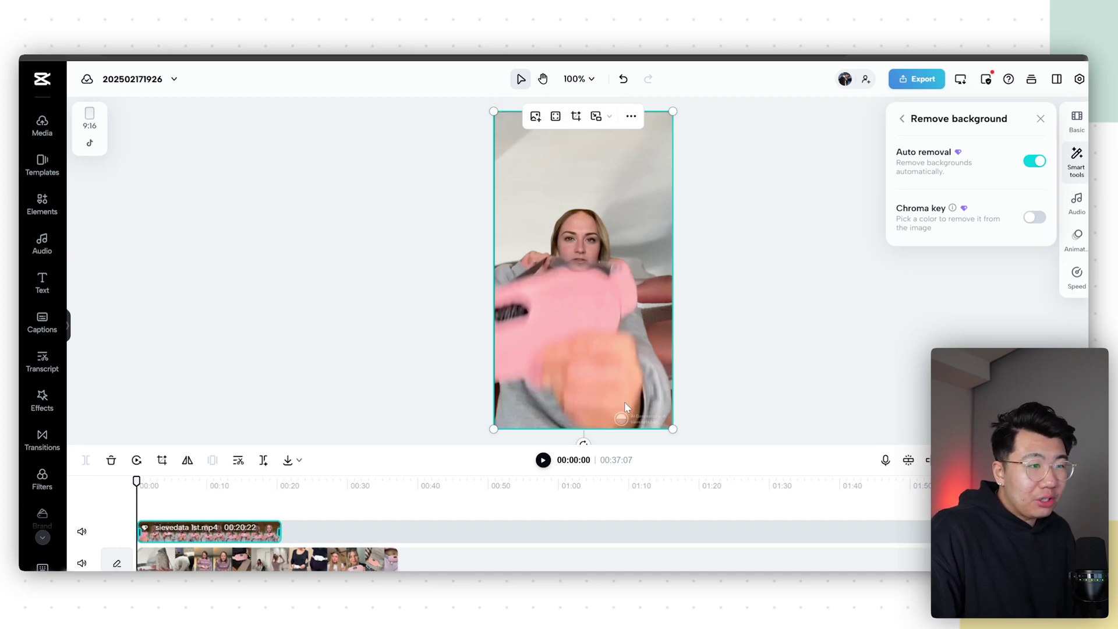
{"action": "left_click_drag", "start_coordinate": [603, 319], "coordinate": [620, 318]}
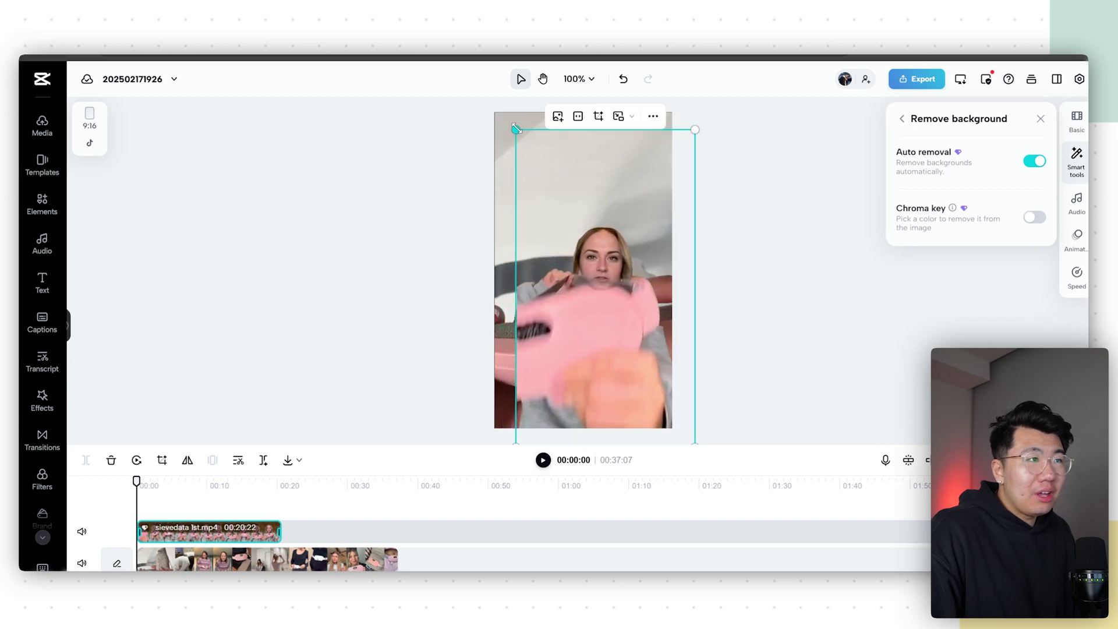